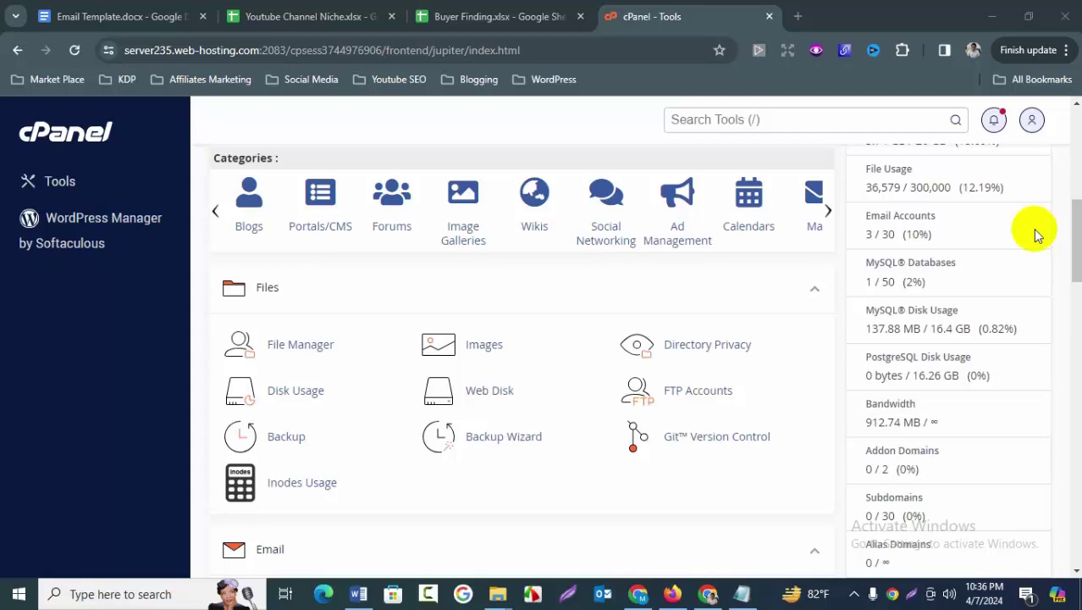
Open the cPanel File Manager and browse the contents of the public_html folder
click(298, 348)
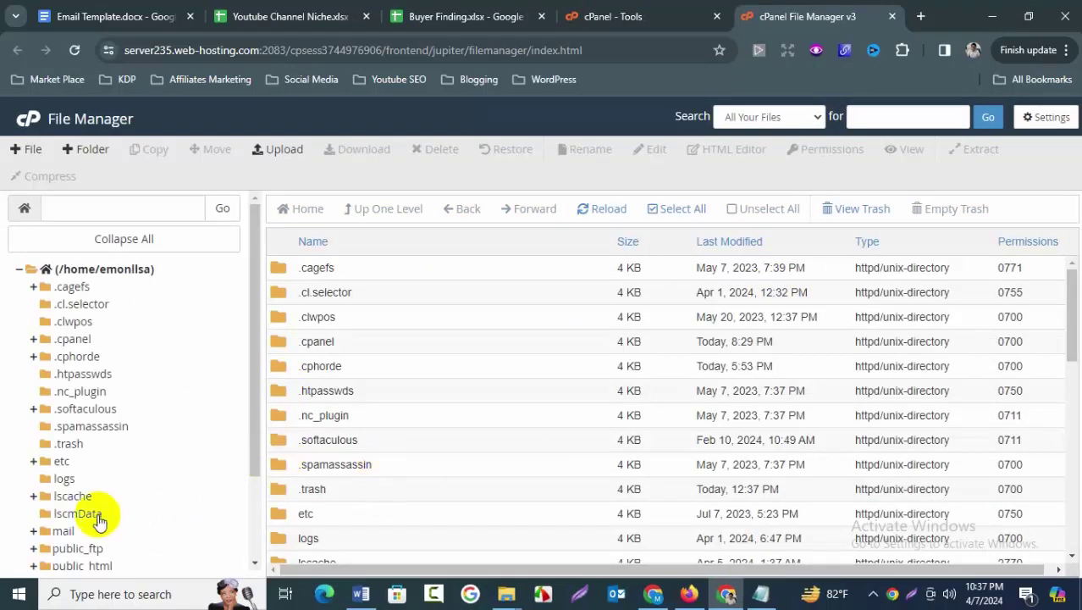
scroll(93, 508, down, 2)
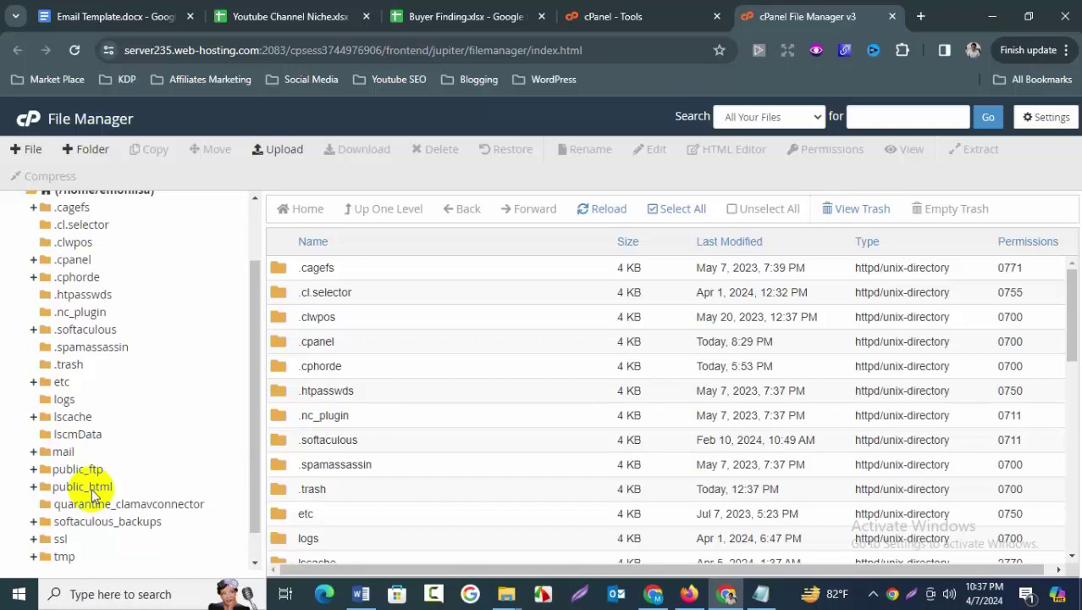
click(83, 487)
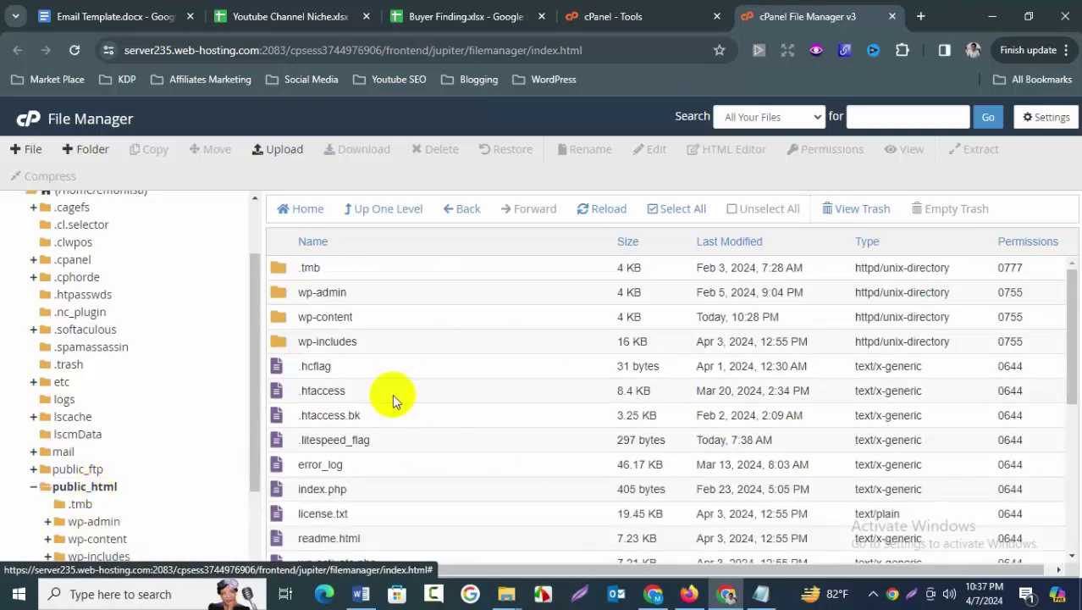
scroll(415, 419, down, 4)
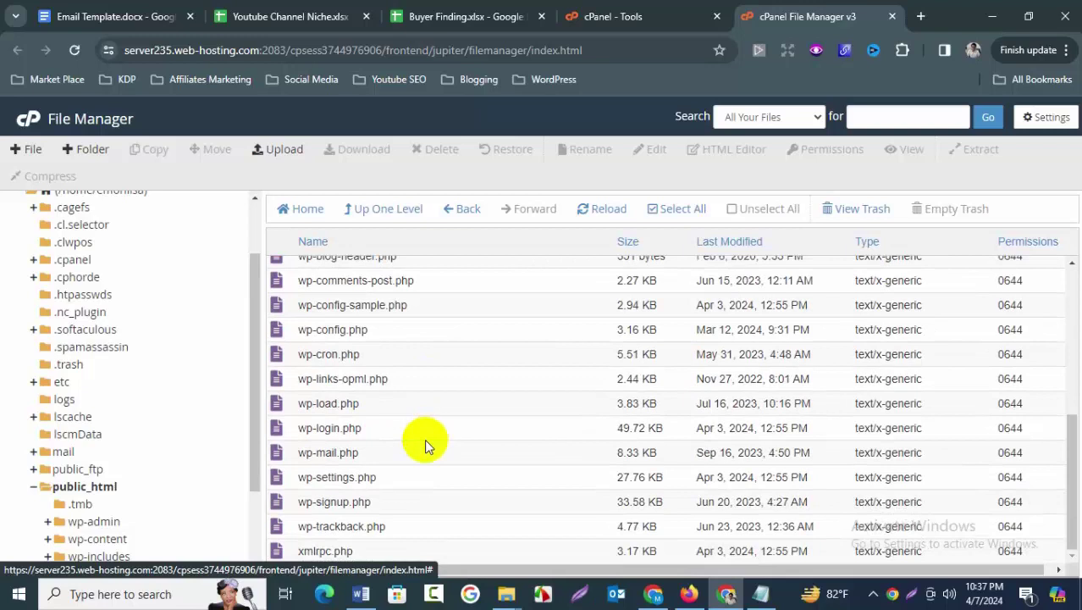
scroll(425, 439, up, 4)
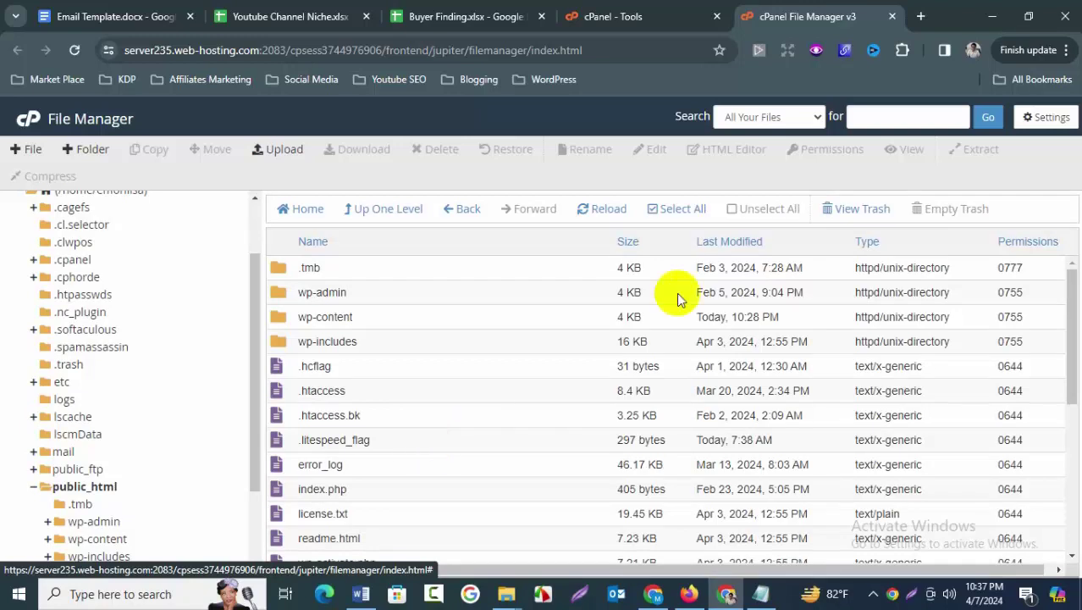
Select the wp-content folder together with the .htaccess and wp-config.php files in public_html
click(284, 325)
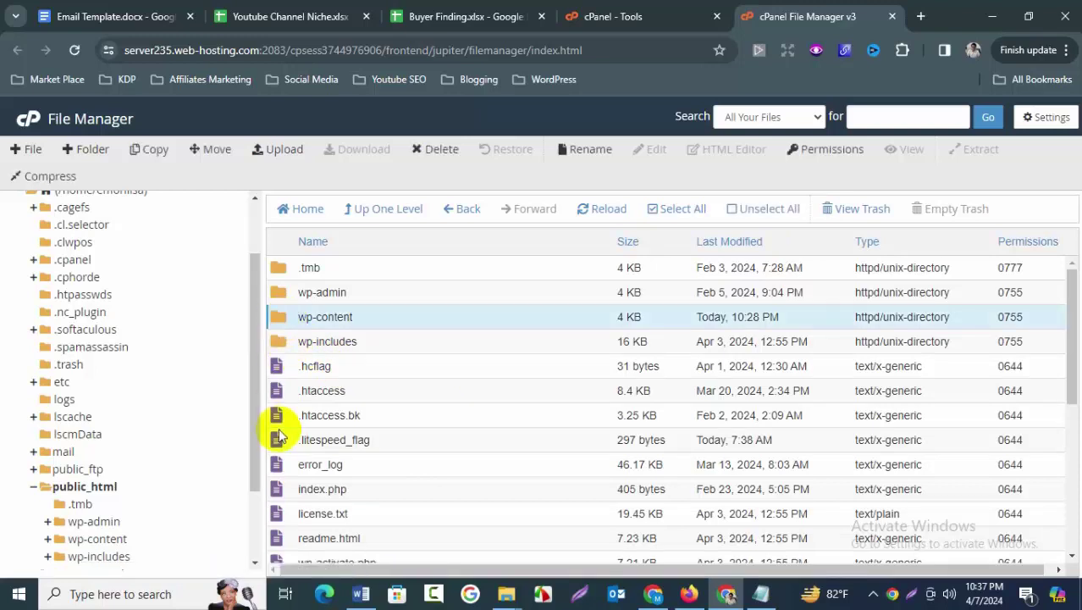
ctrl+click(284, 390)
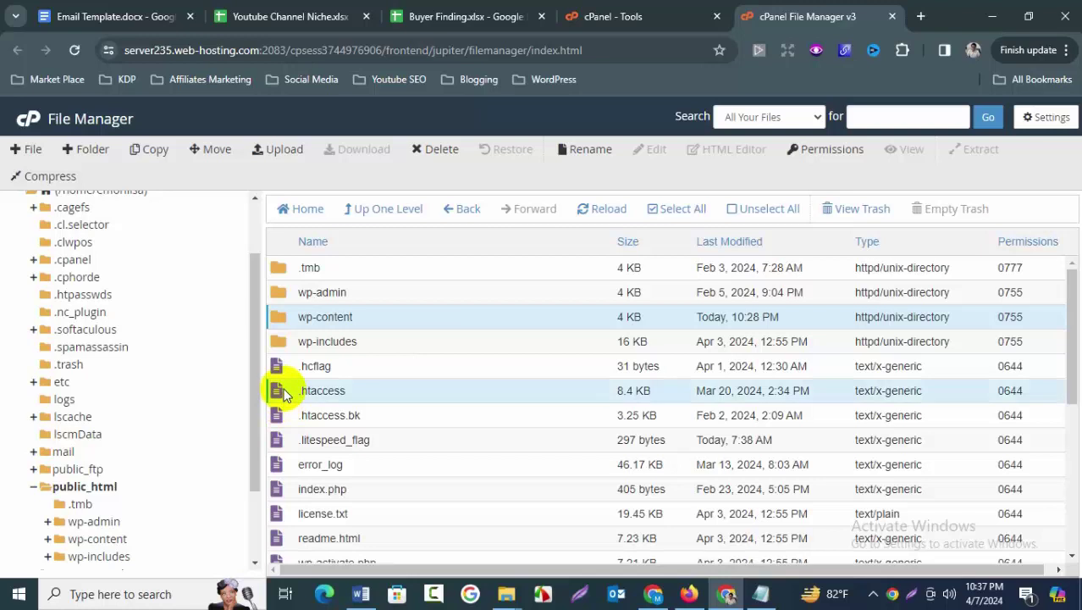
scroll(314, 468, down, 1)
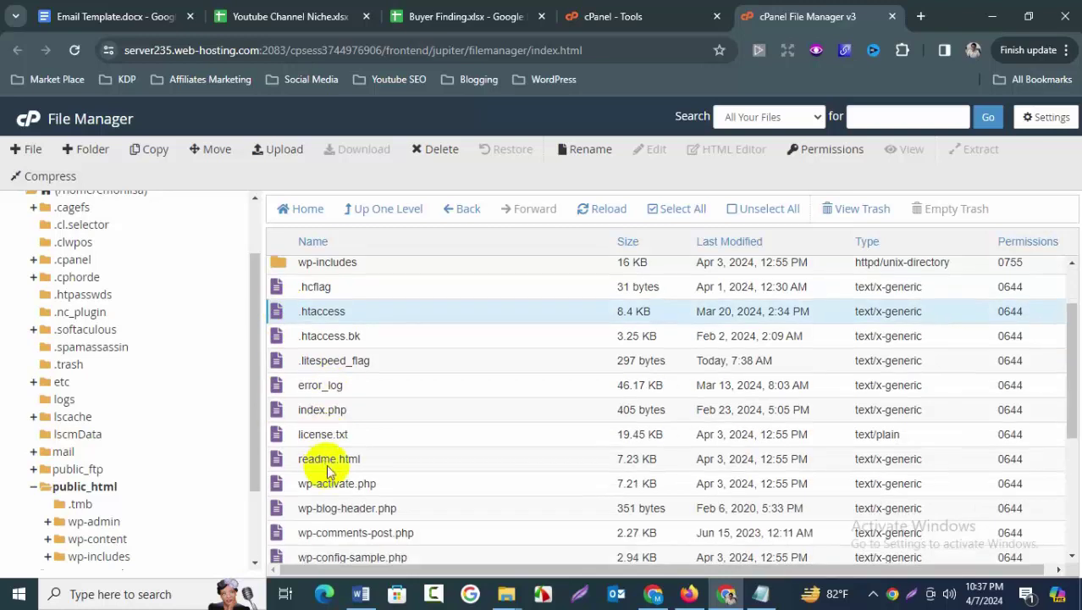
scroll(383, 475, down, 1)
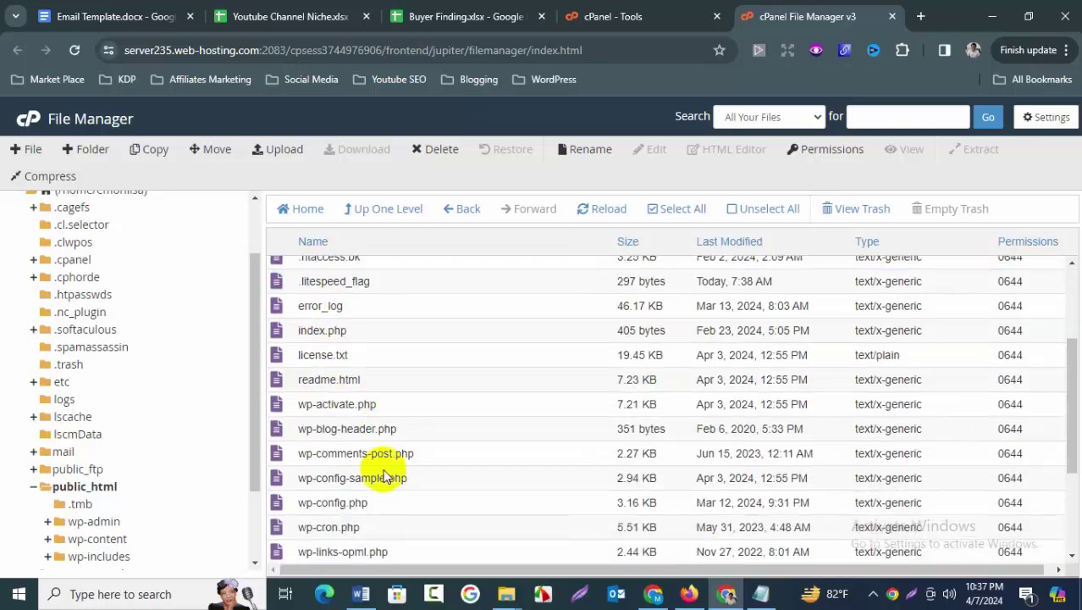
click(281, 504)
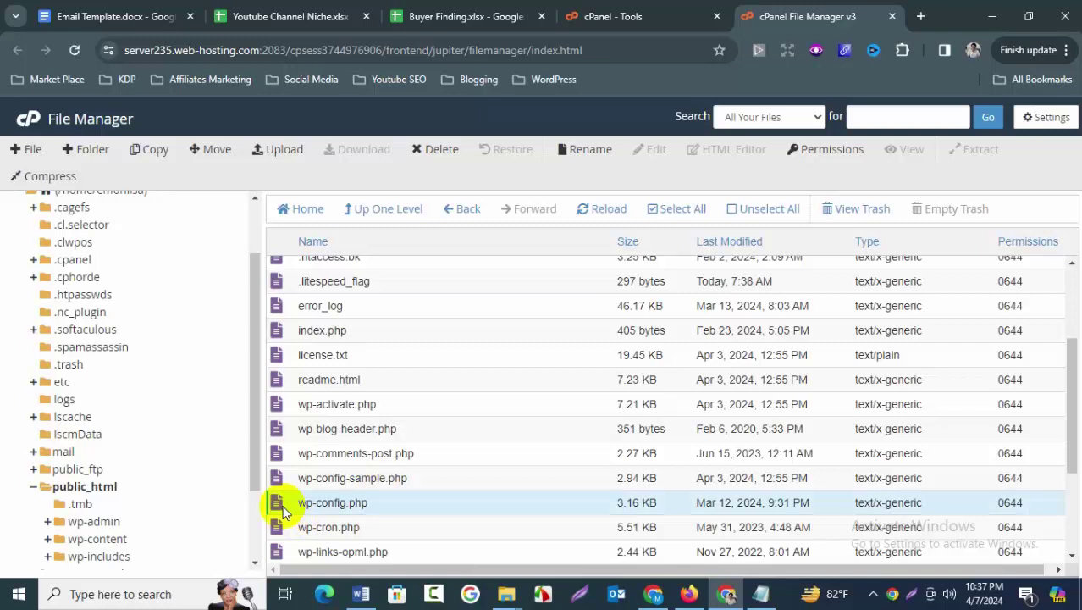
scroll(364, 473, up, 2)
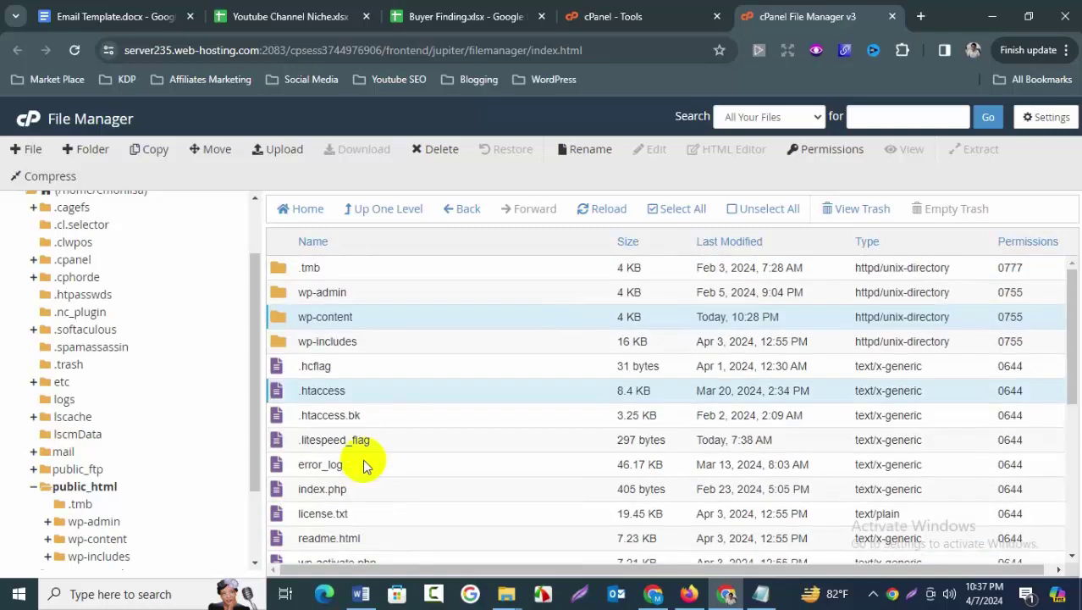
scroll(333, 390, down, 1)
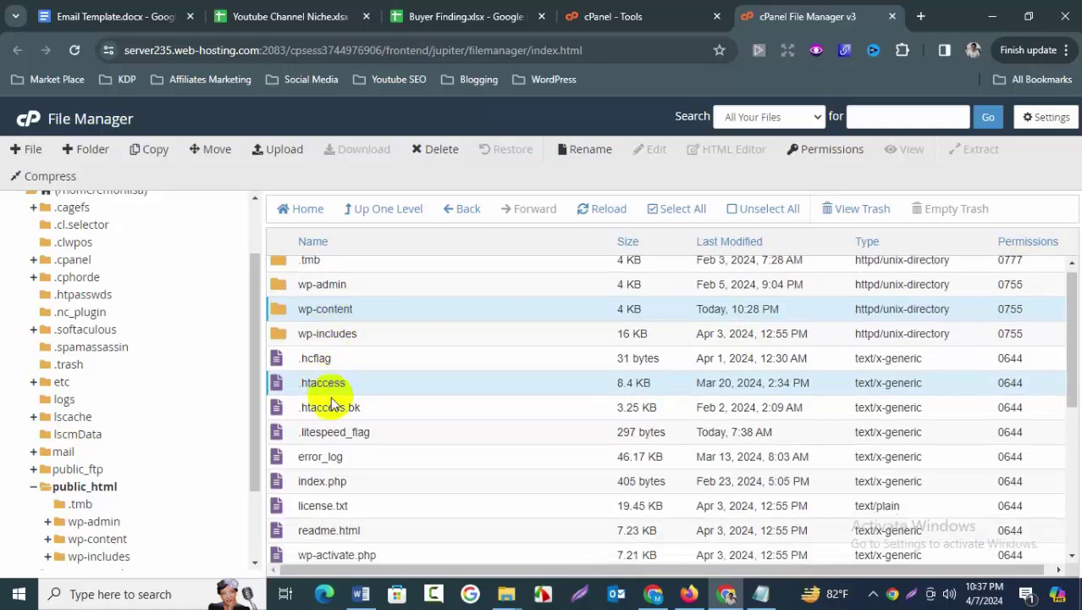
scroll(330, 405, down, 3)
scroll(326, 498, up, 3)
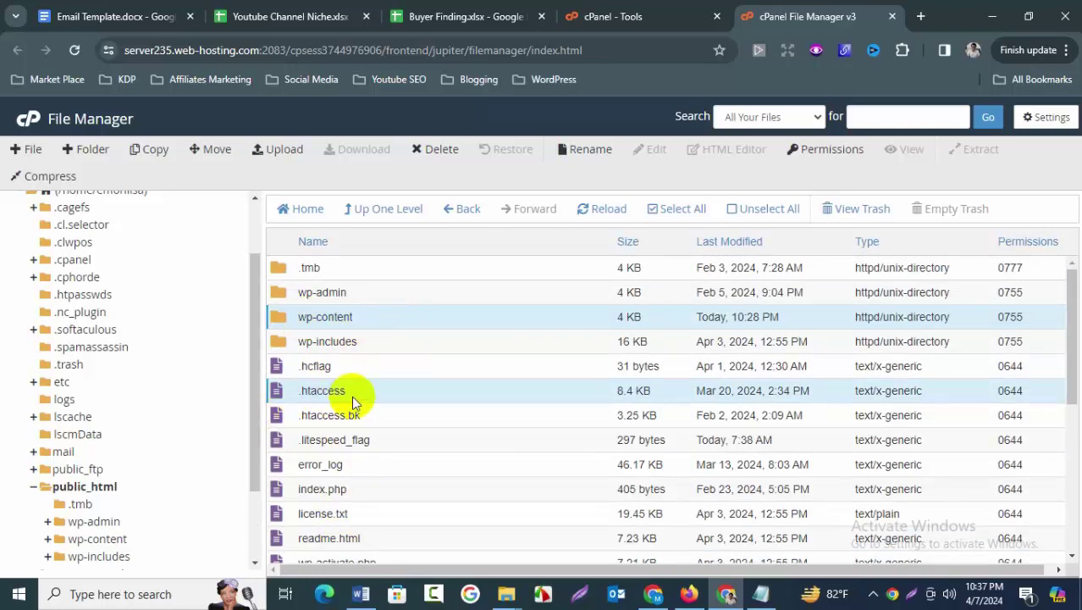
scroll(352, 396, down, 3)
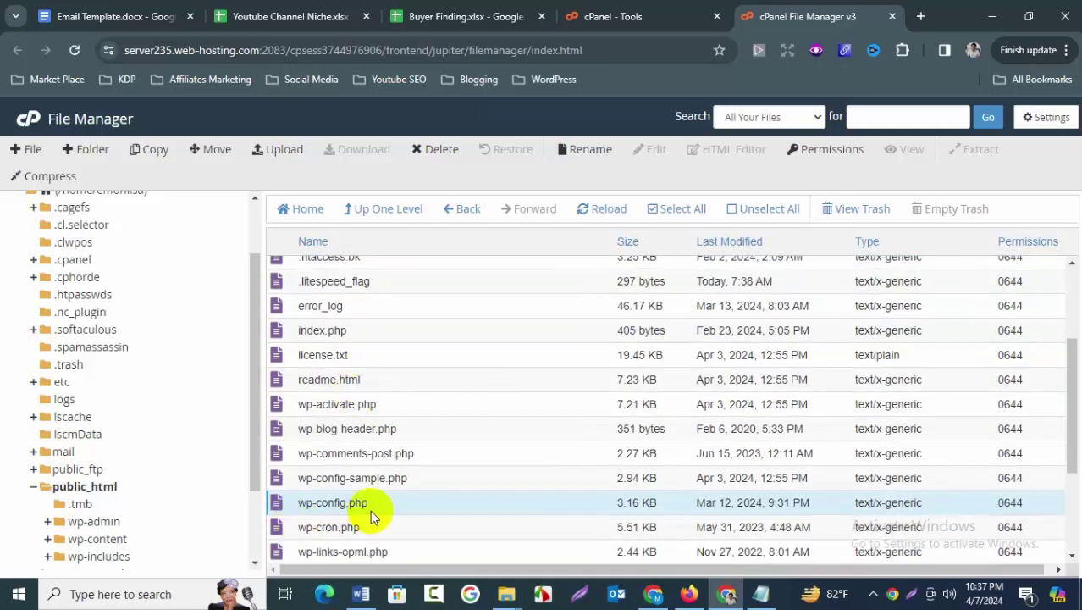
Compress the selected items into a Zip Archive named Backup-7april-2024.zip in public_html and dismiss the compression results
scroll(309, 407, up, 3)
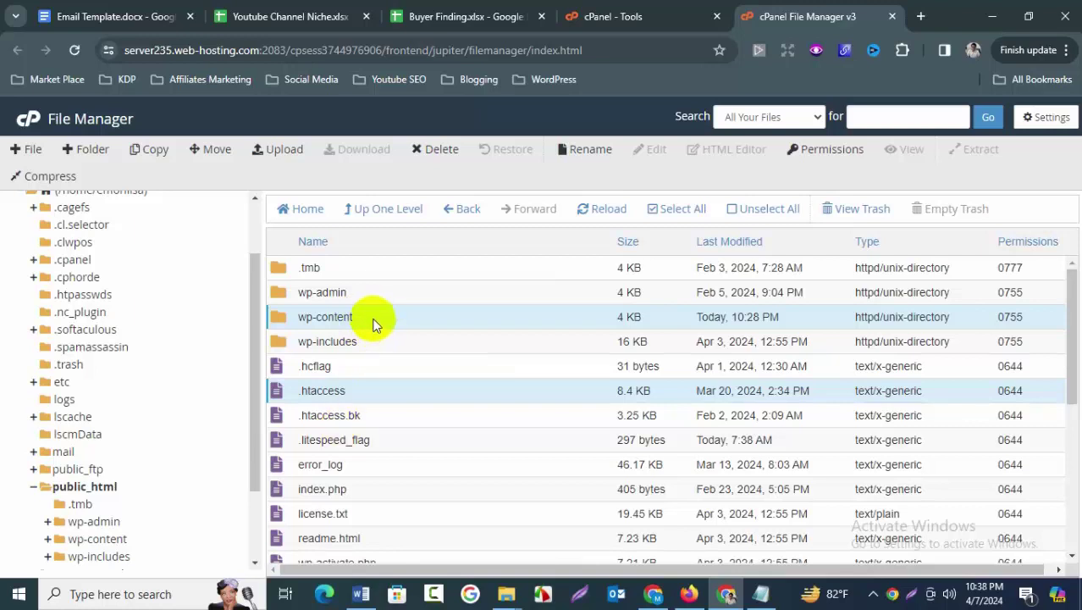
right_click(375, 325)
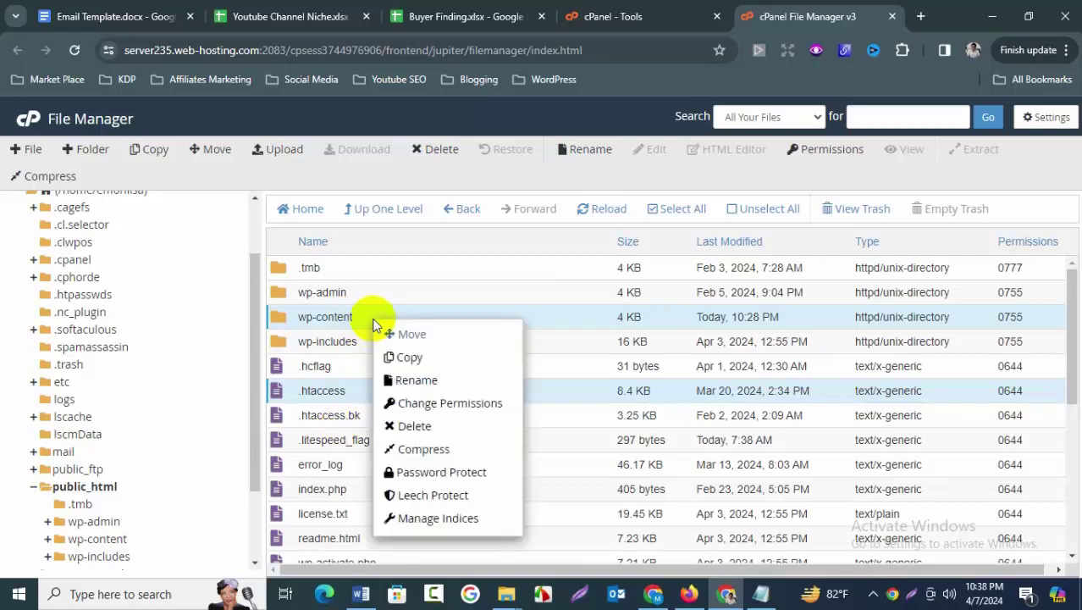
click(450, 448)
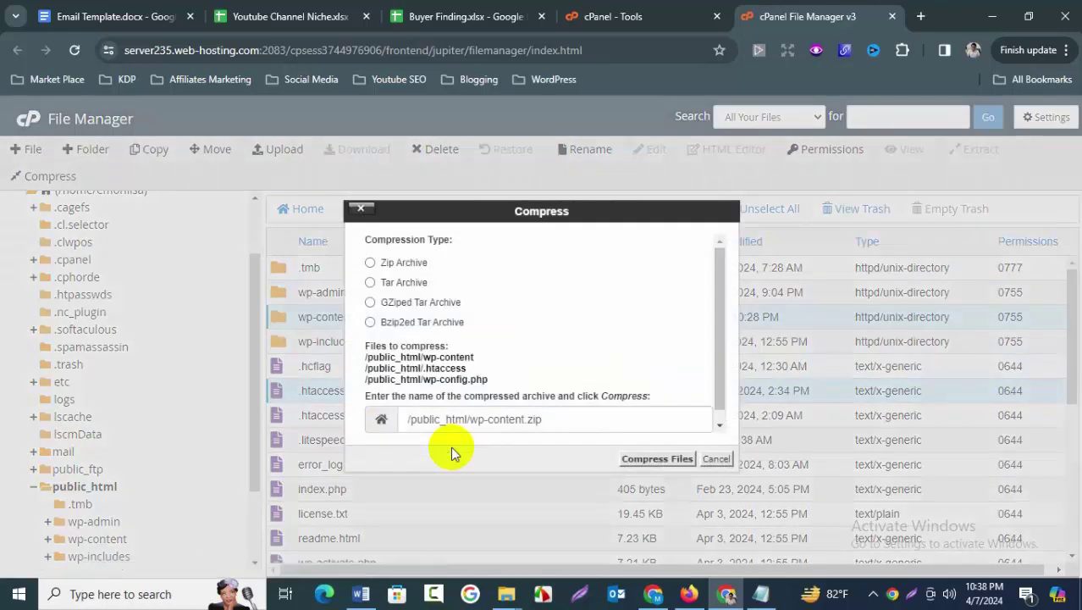
click(370, 264)
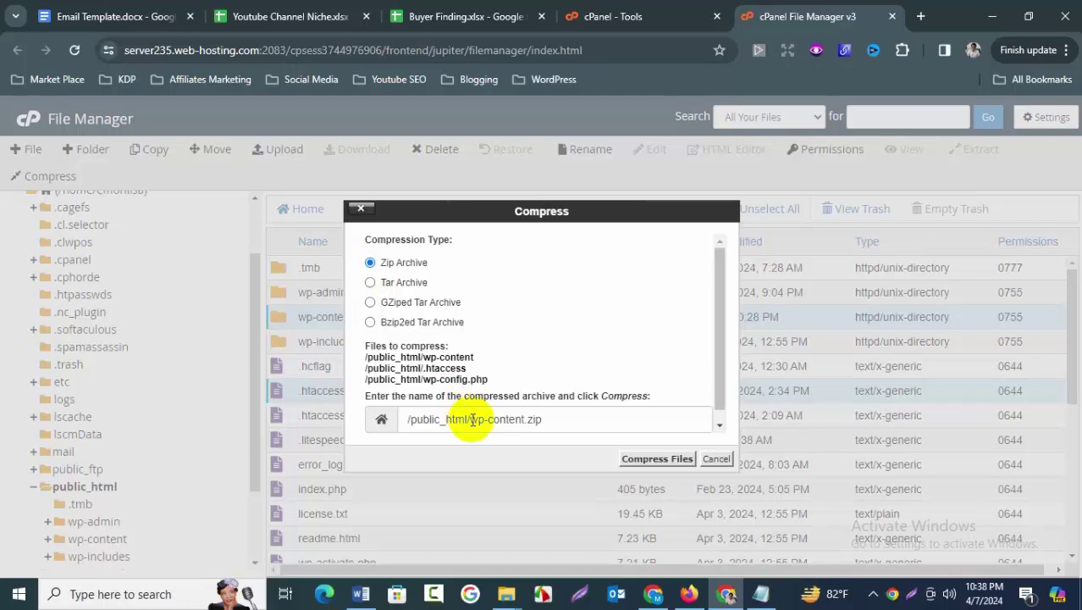
drag(469, 415, 525, 408)
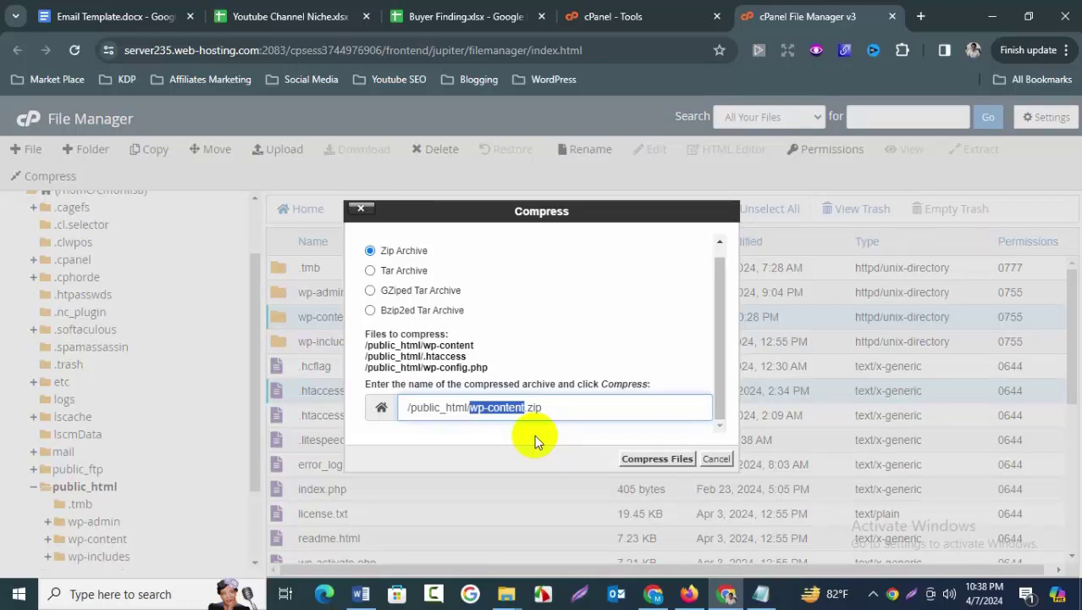
text(Backu)
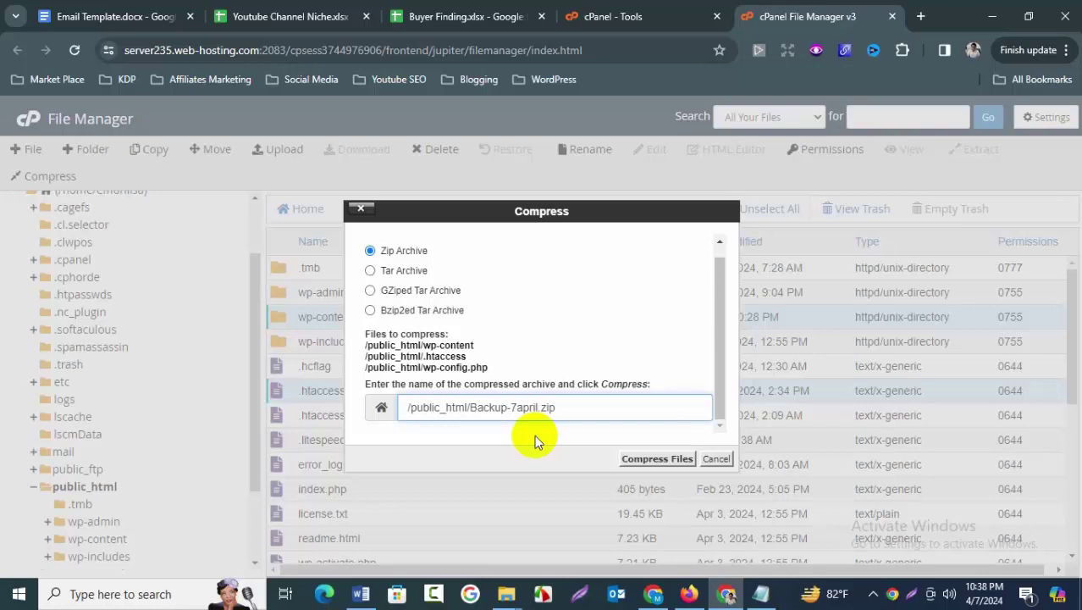
text(2024)
click(656, 461)
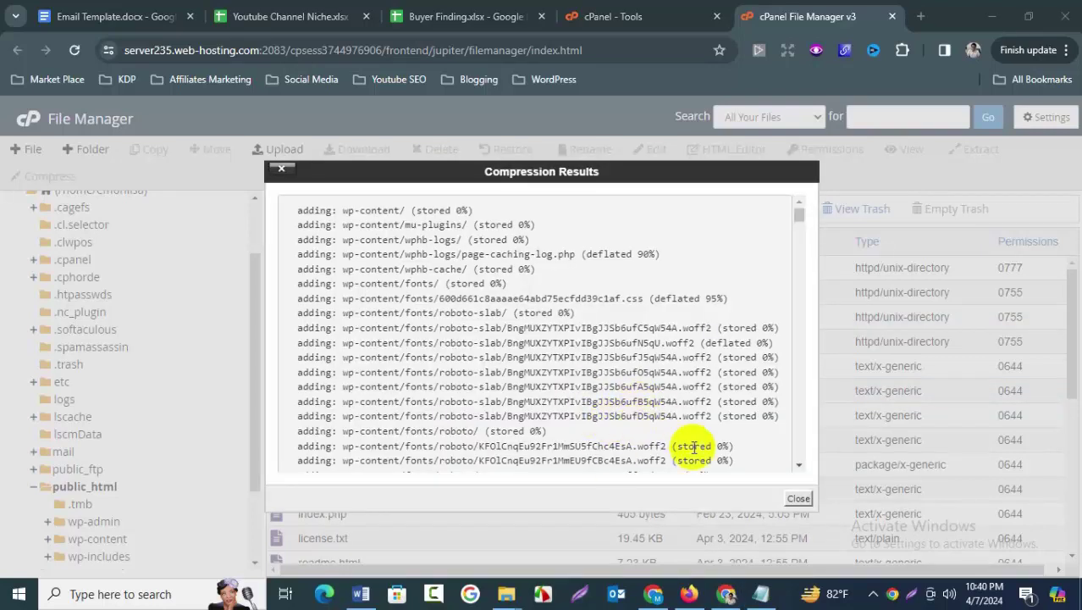
click(796, 501)
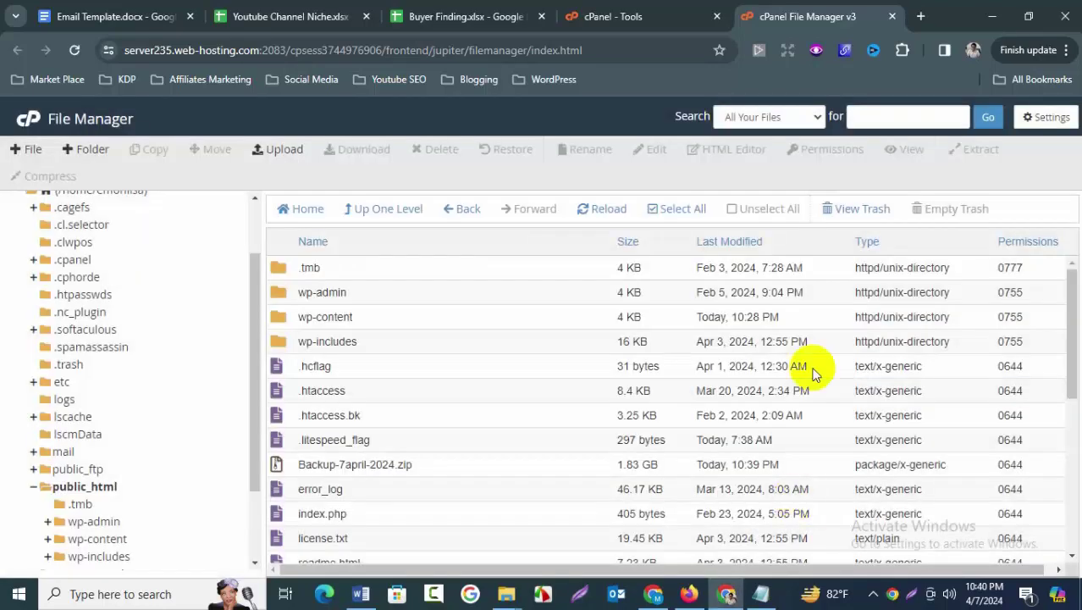
Download Backup-7april-2024.zip from public_html and check its progress in the browser's recent downloads
scroll(360, 486, down, 1)
scroll(360, 487, down, 2)
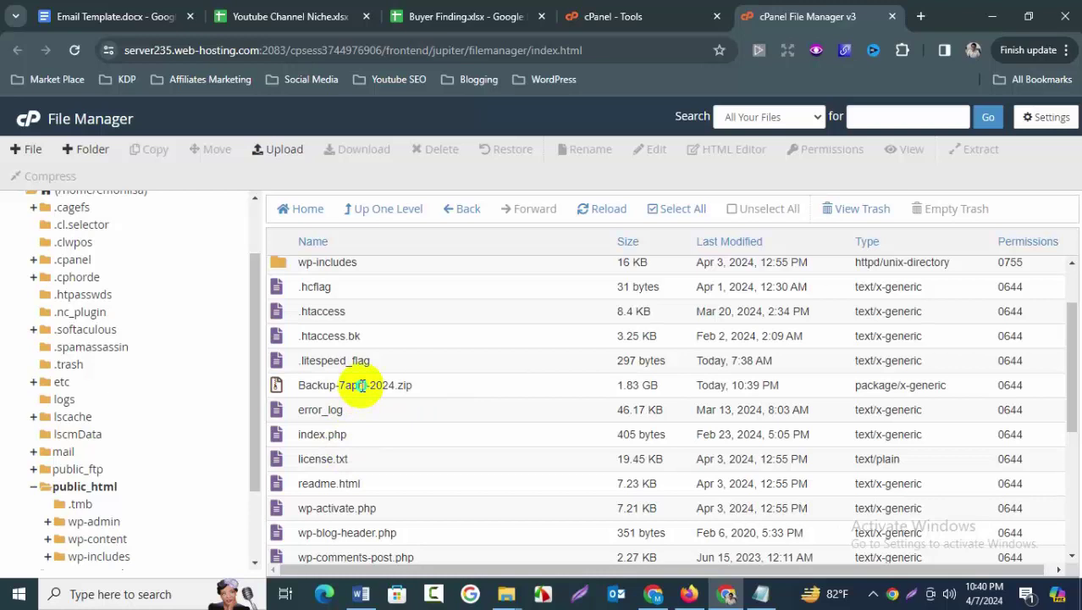
right_click(362, 385)
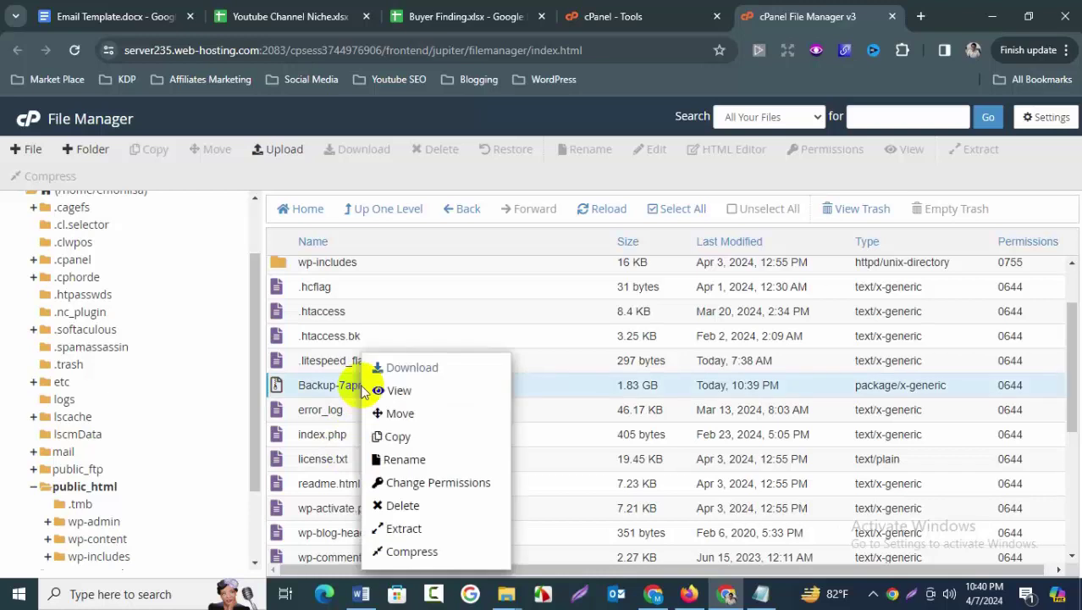
click(449, 369)
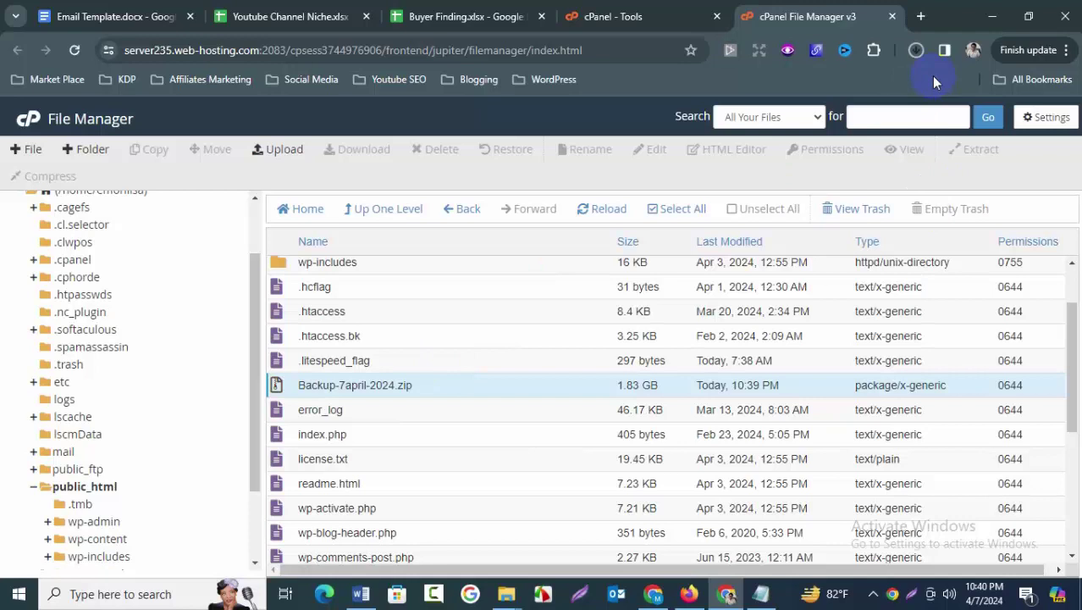
click(917, 53)
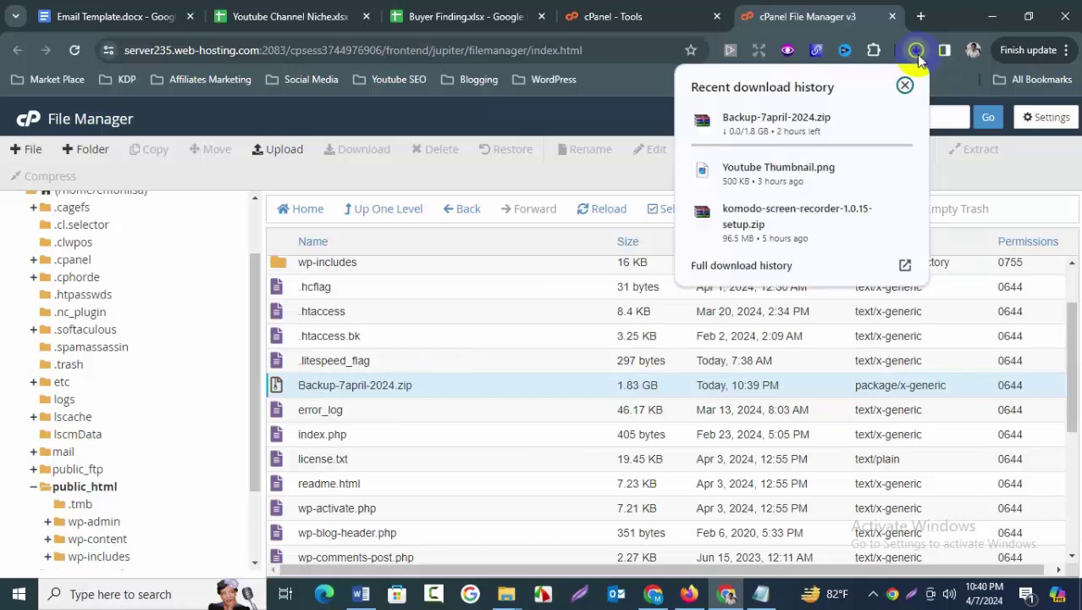
mouse_move(756, 138)
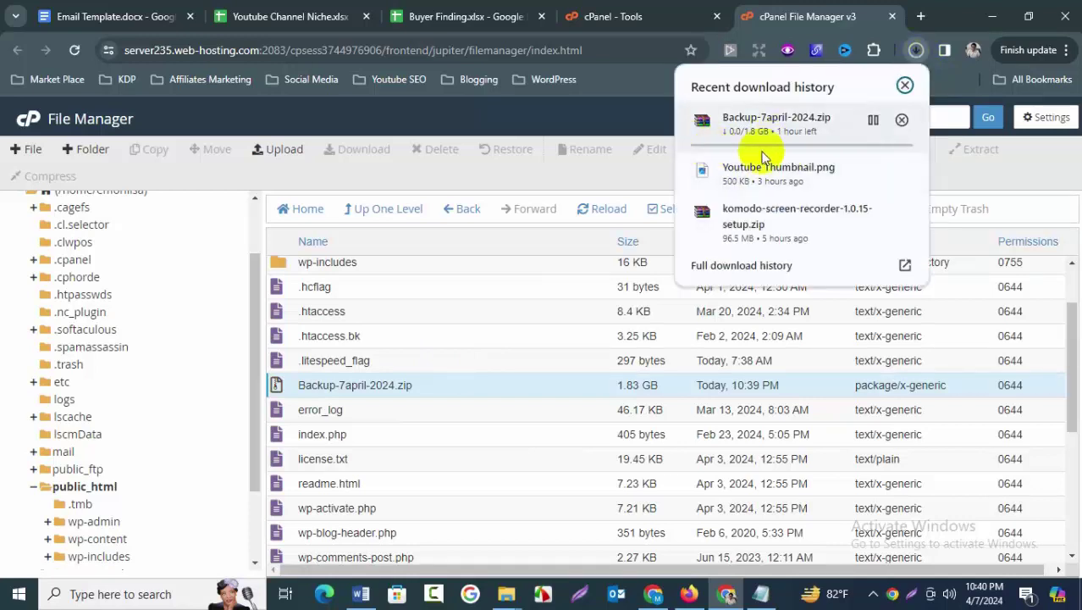
click(813, 17)
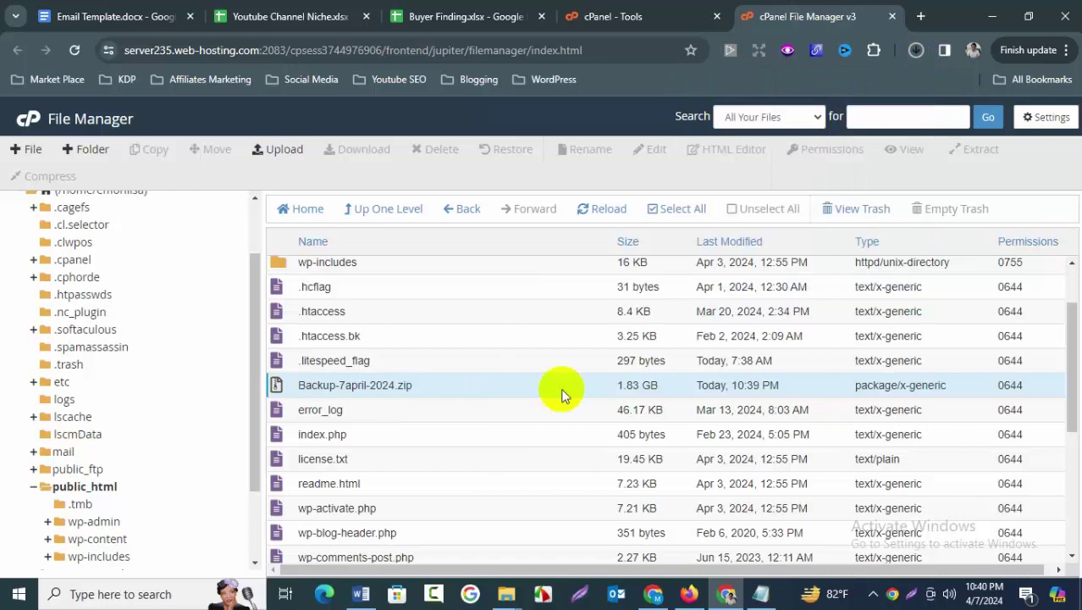
Look through the cPanel Tools page for phpMyAdmin in the Databases section, and return to the File Manager
scroll(561, 392, up, 2)
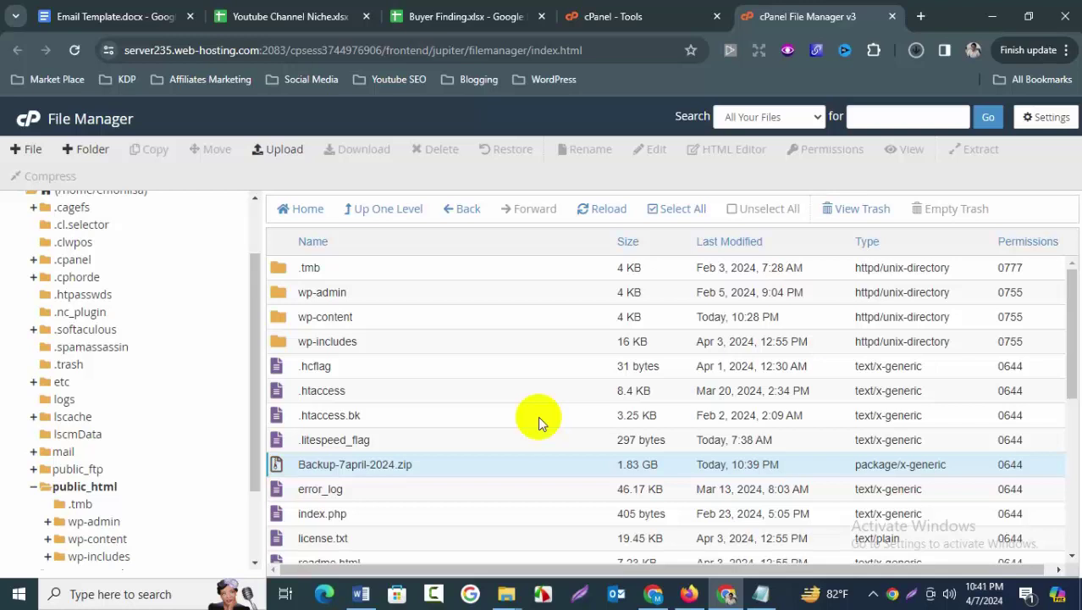
click(593, 15)
scroll(729, 281, up, 8)
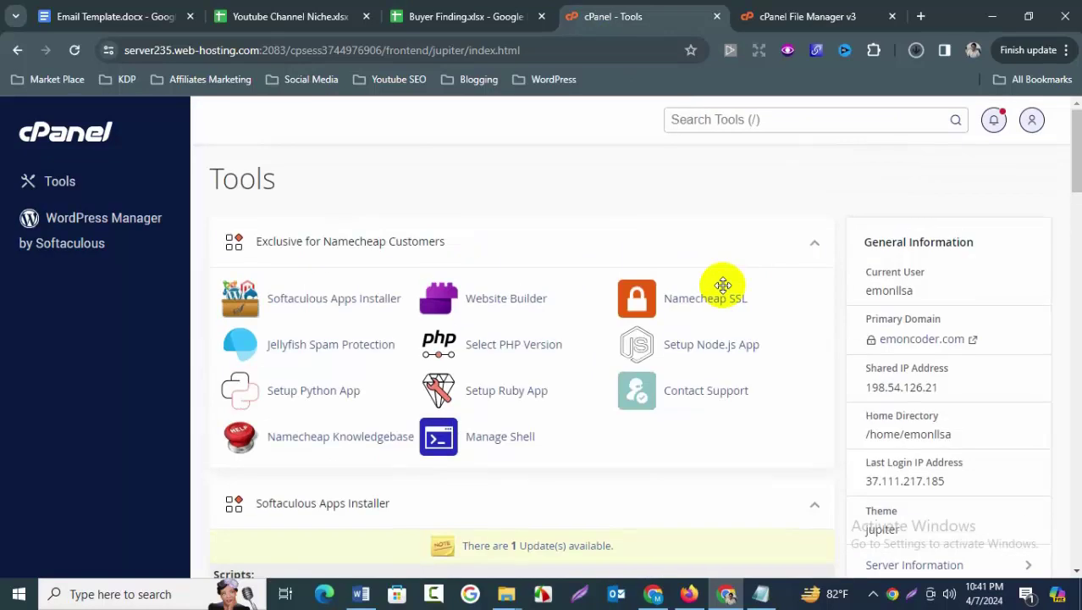
scroll(715, 288, down, 4)
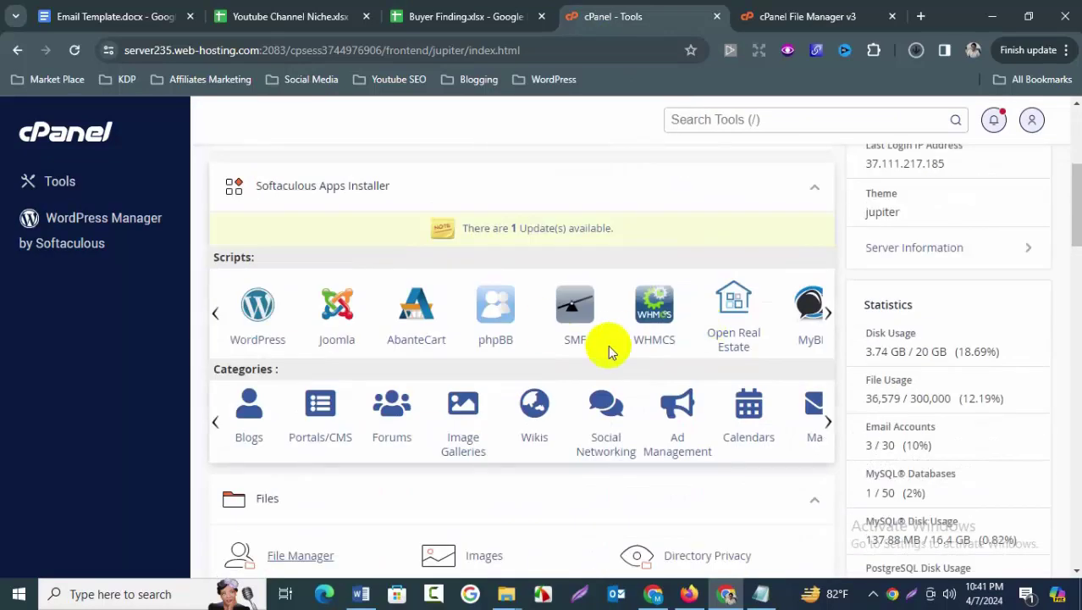
scroll(549, 391, down, 4)
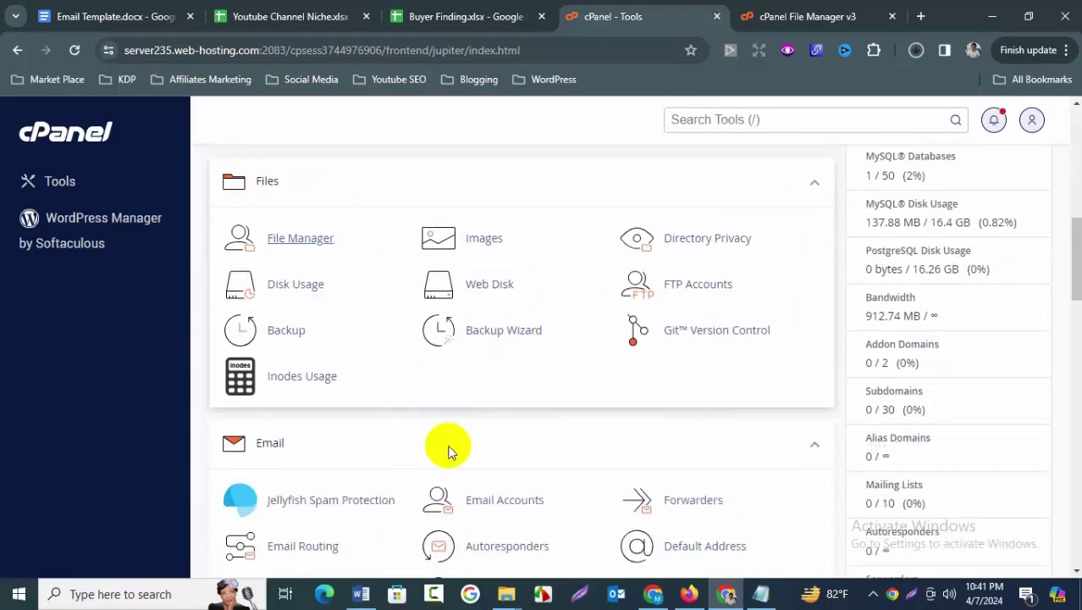
scroll(499, 415, down, 2)
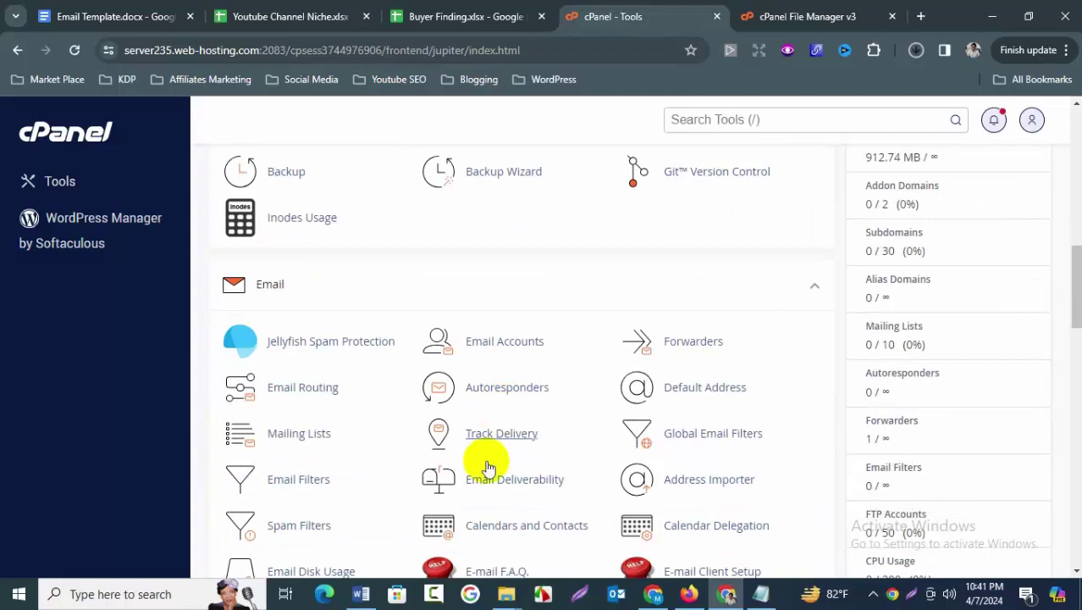
scroll(381, 468, down, 2)
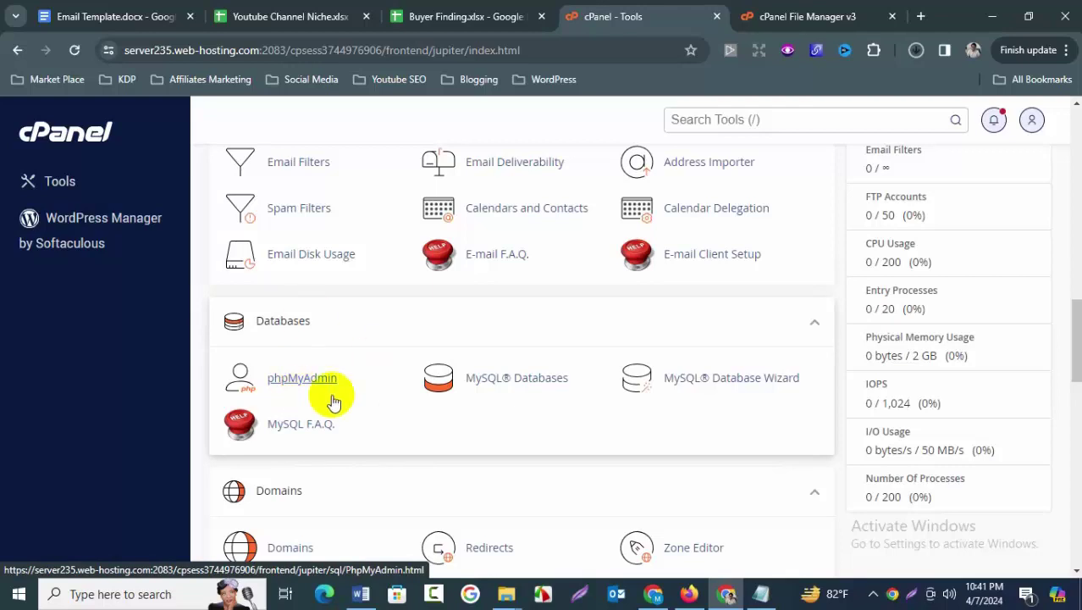
click(800, 16)
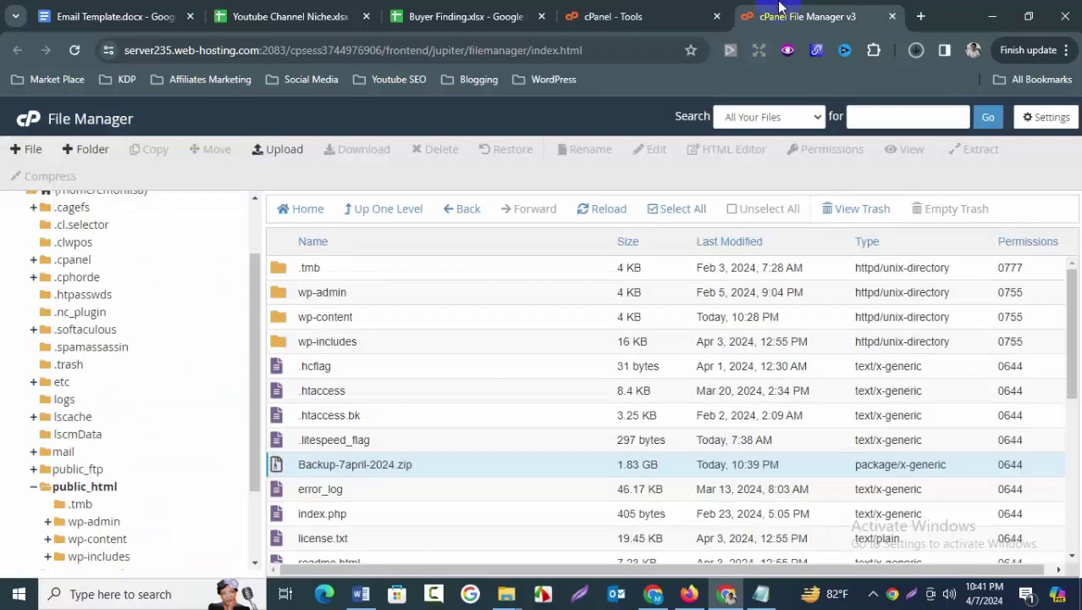
Open the wp-config.php file in public_html for editing, accepting the encoding prompt
click(324, 511)
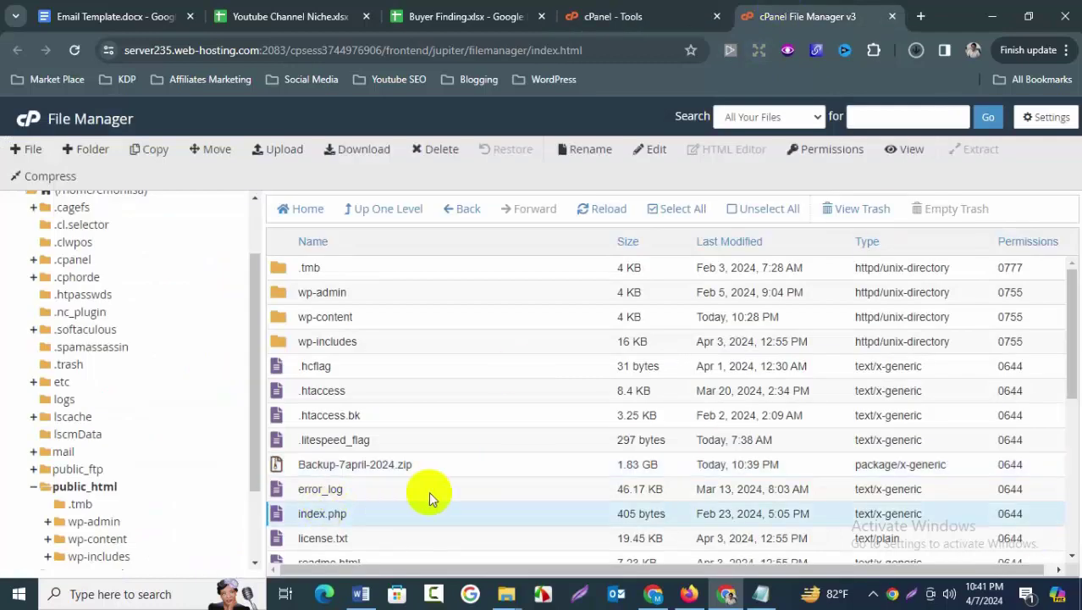
scroll(428, 493, down, 2)
scroll(428, 498, down, 2)
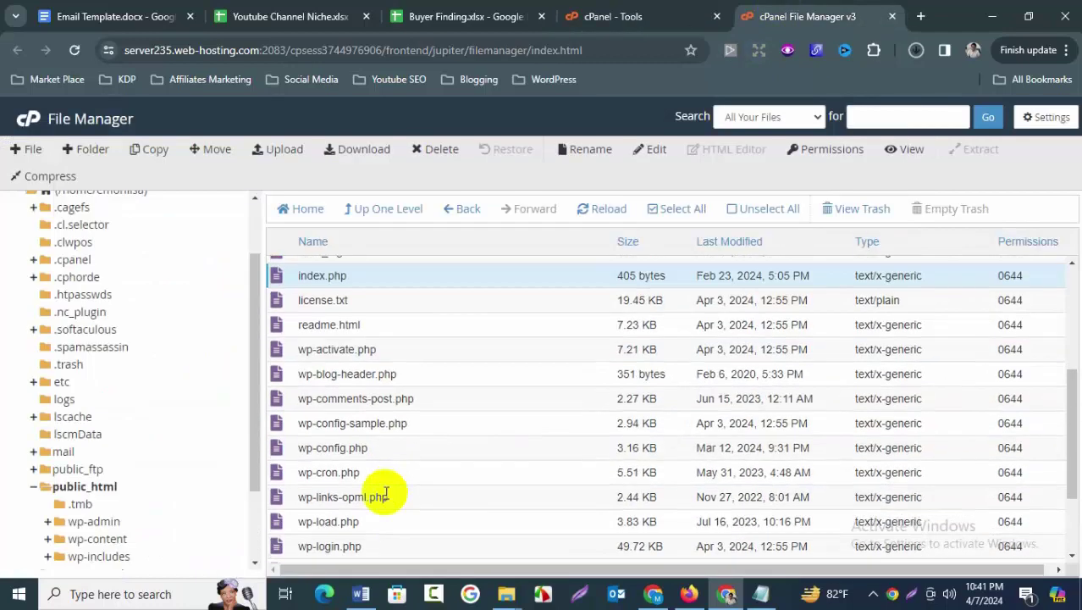
right_click(338, 448)
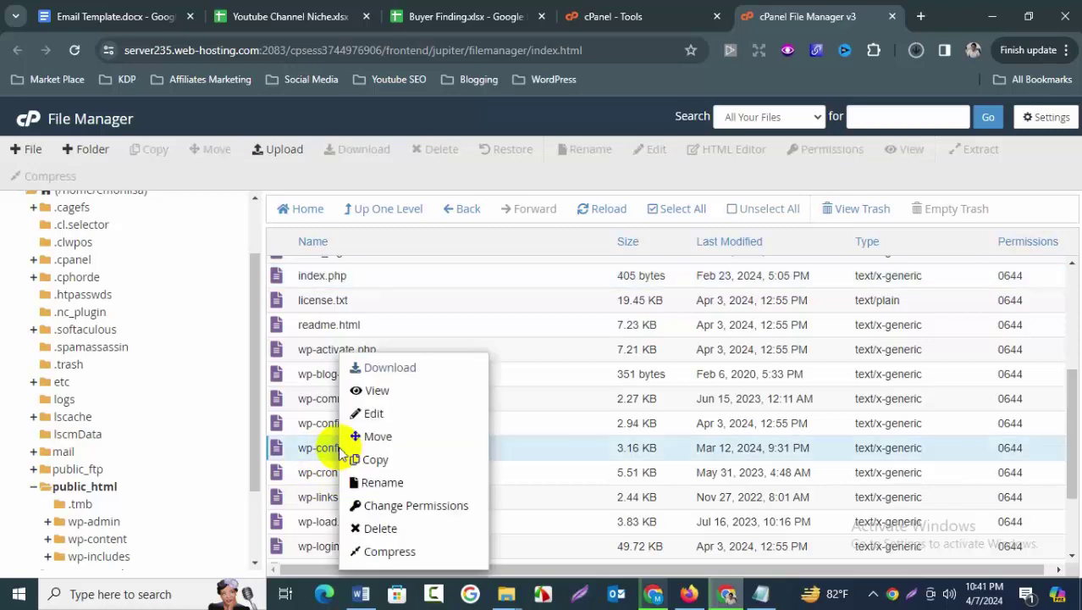
click(385, 415)
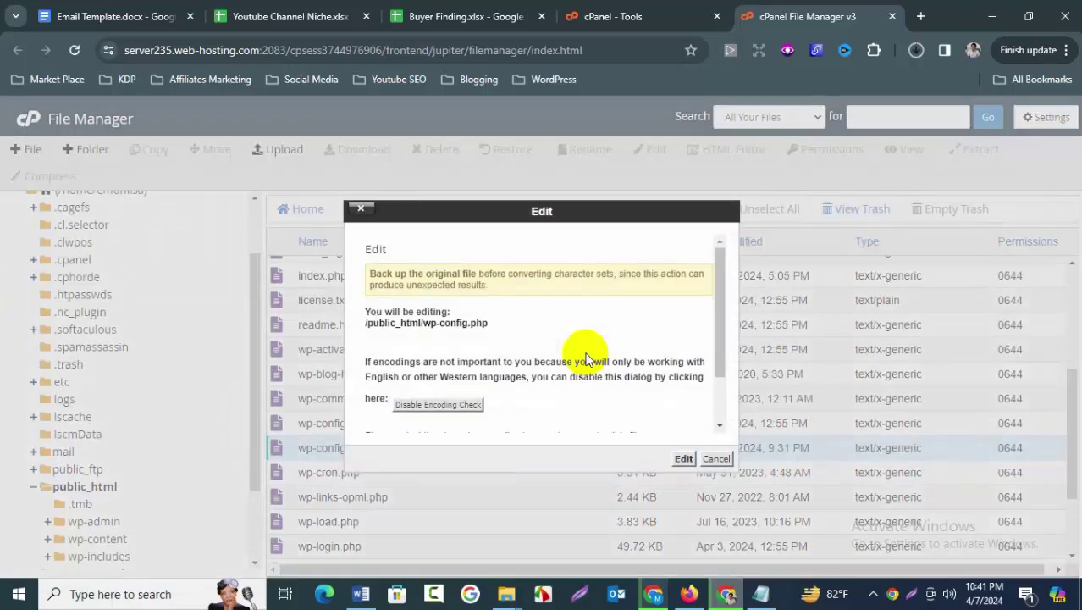
click(682, 458)
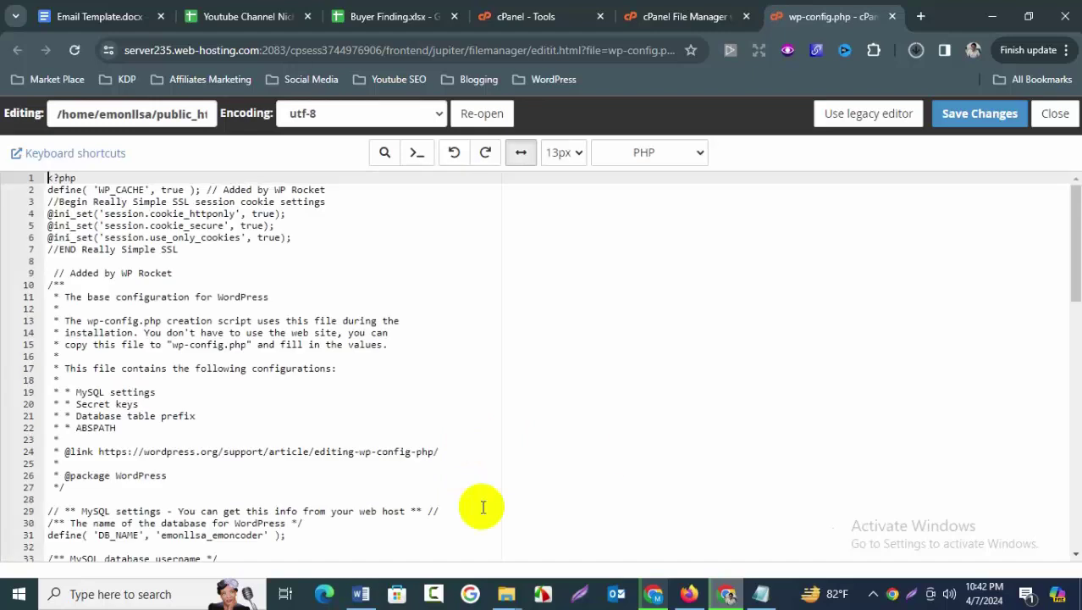
Copy the DB_USER database username from wp-config.php and close the file's editor without changing anything
scroll(423, 423, down, 5)
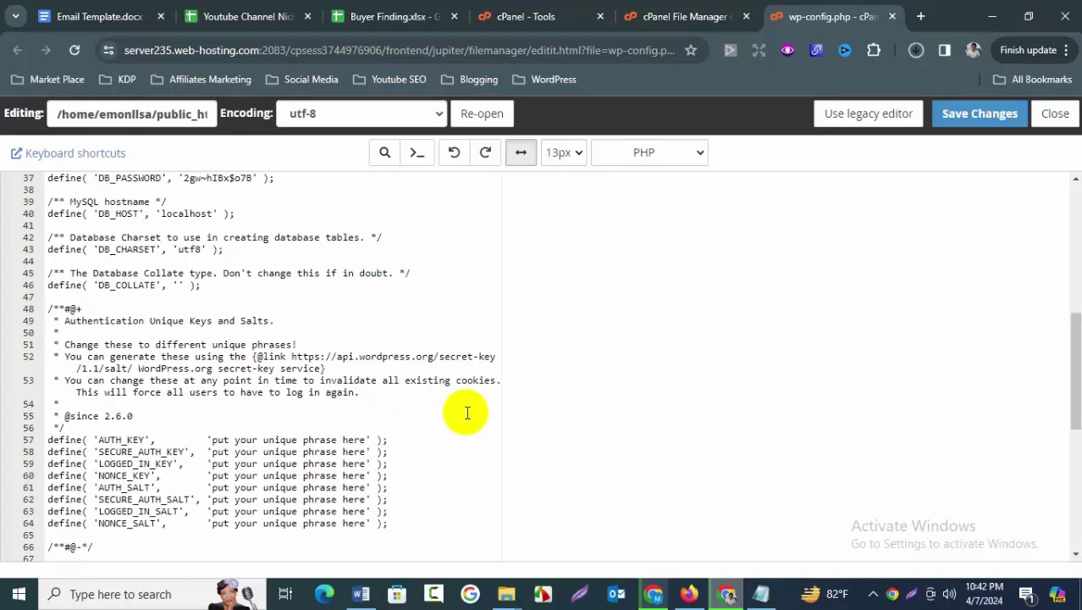
scroll(283, 318, up, 1)
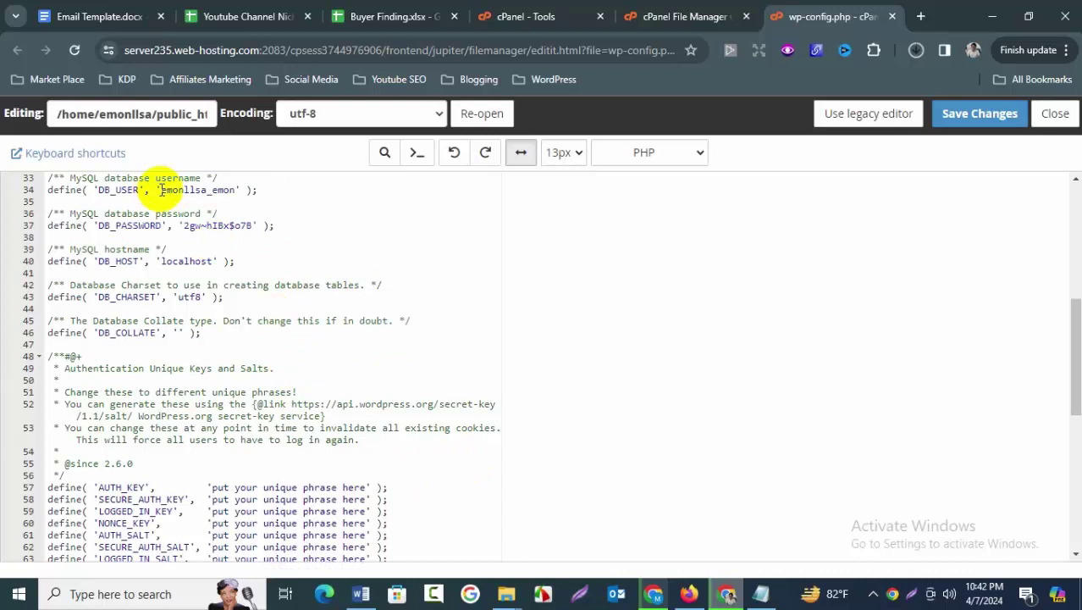
drag(161, 190, 234, 190)
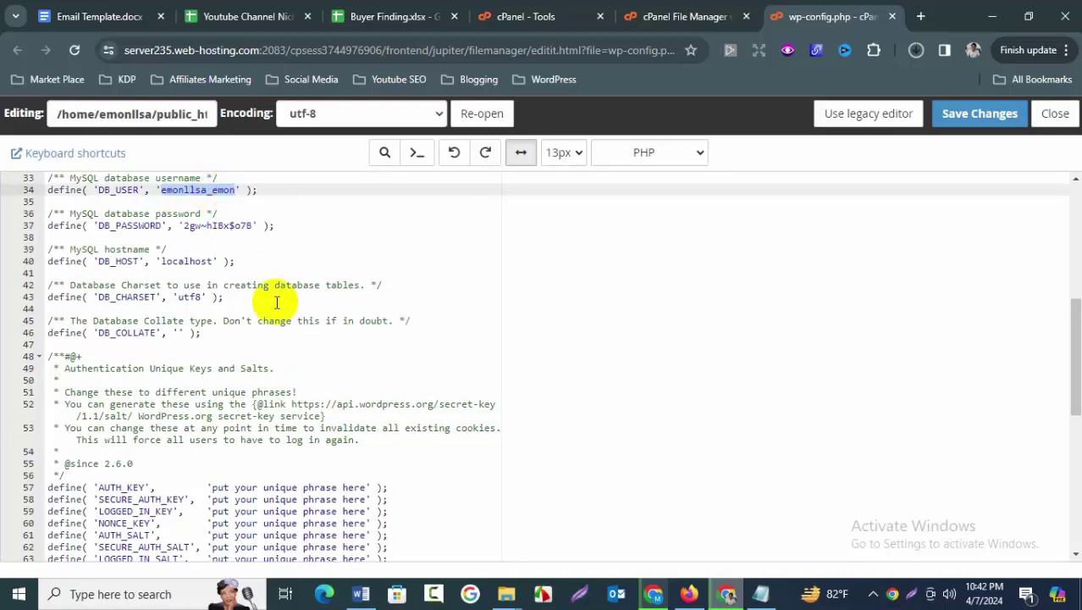
click(891, 17)
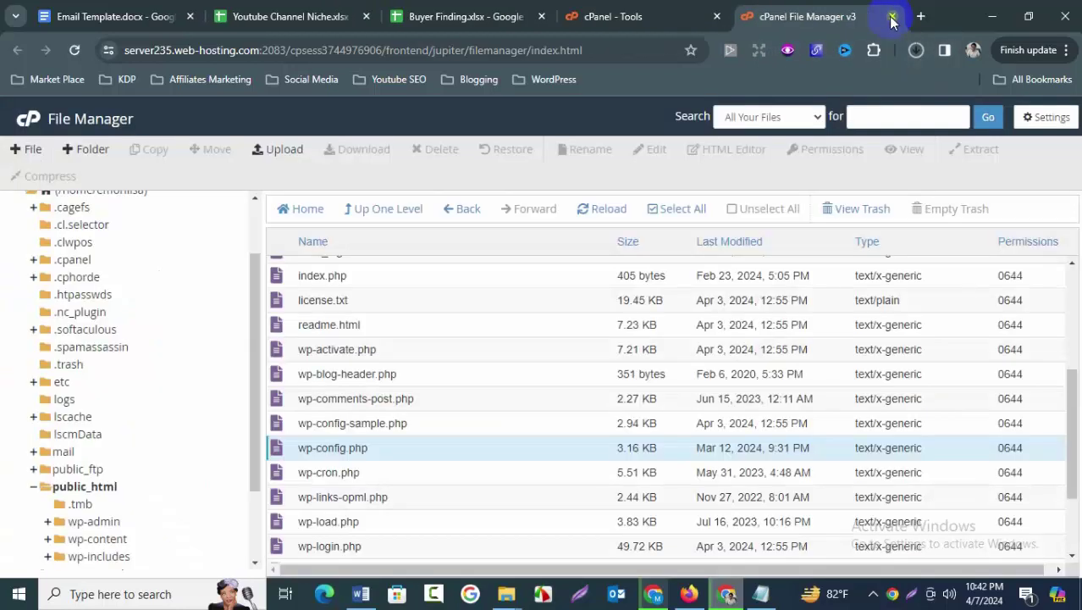
Open phpMyAdmin from the cPanel Databases section and check the progress of the Backup-7april-2024.zip download while it loads
click(648, 15)
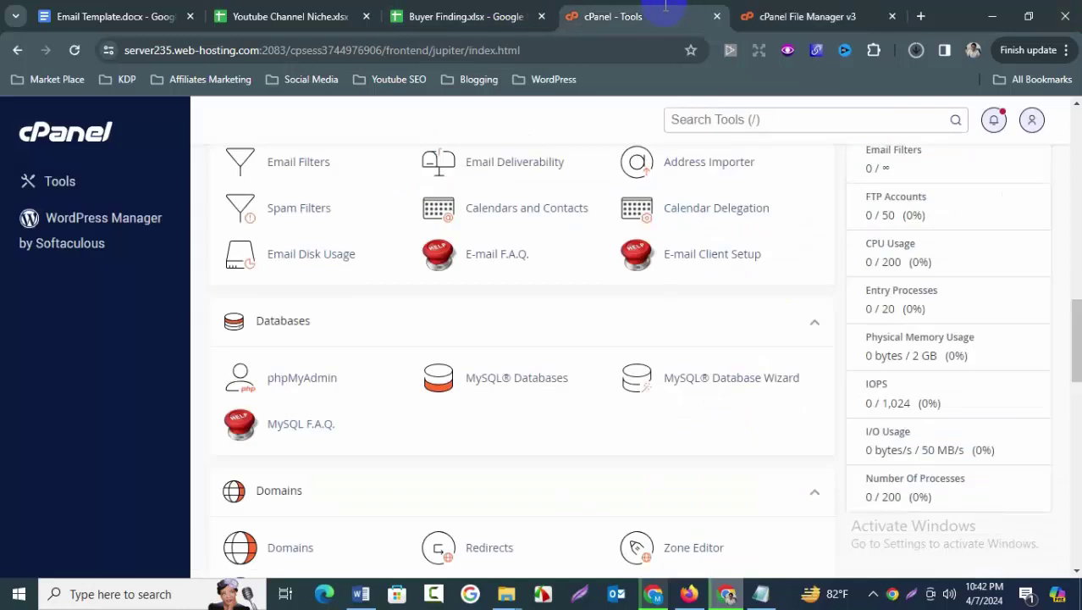
click(290, 377)
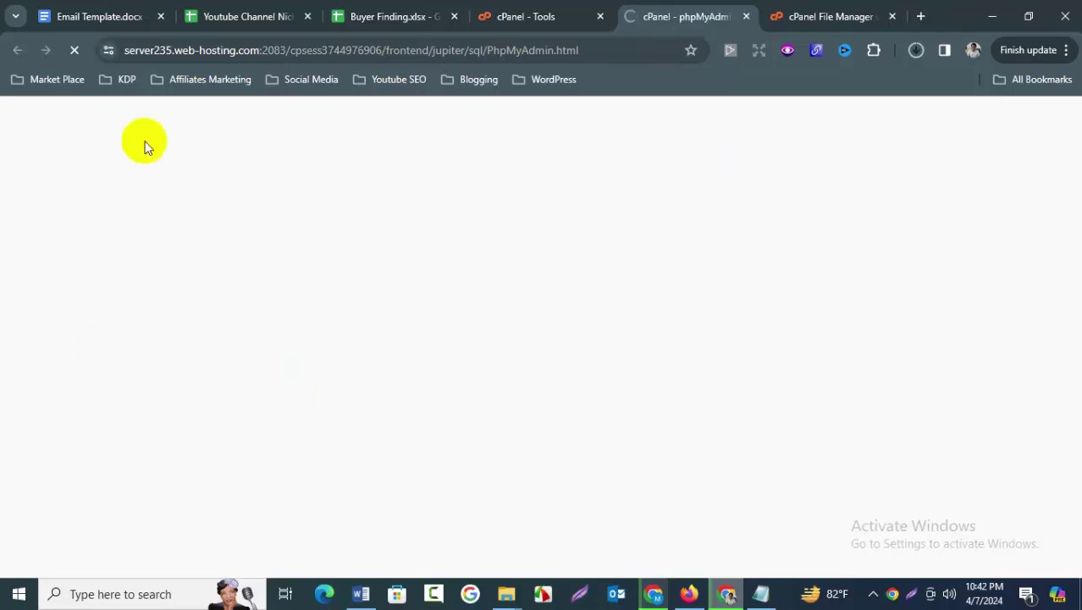
click(917, 50)
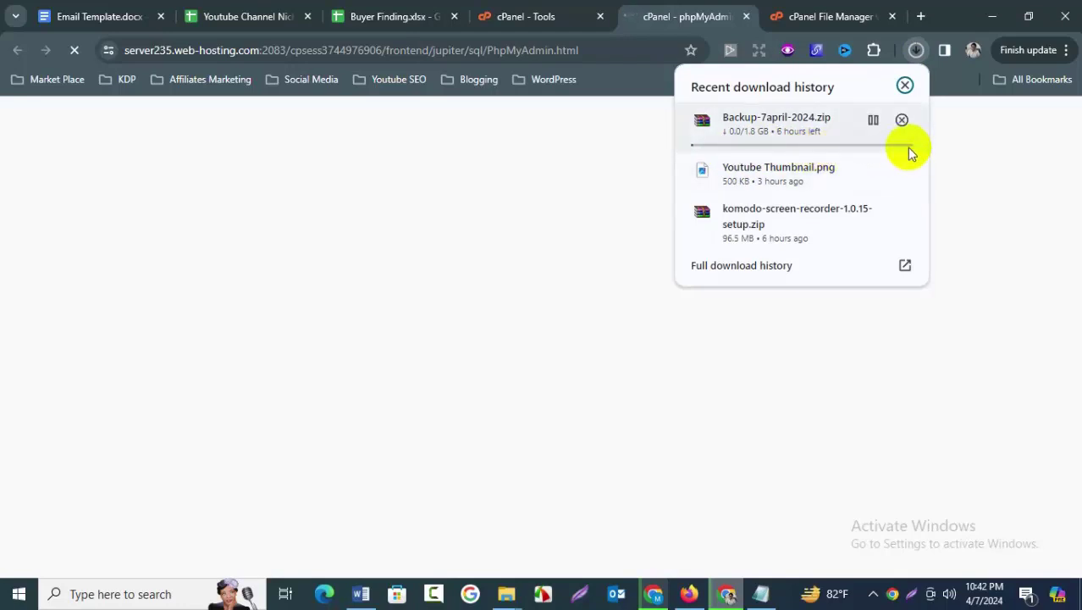
click(678, 14)
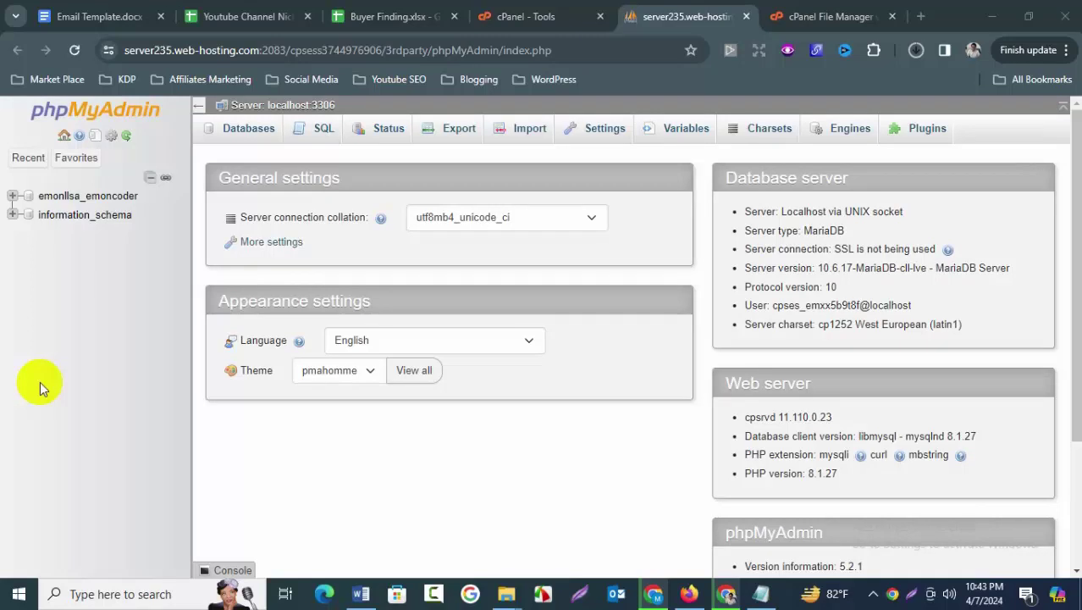
Search the phpMyAdmin page for the copied database username and open the matching emonllsa_emoncoder database
key(ctrl+f)
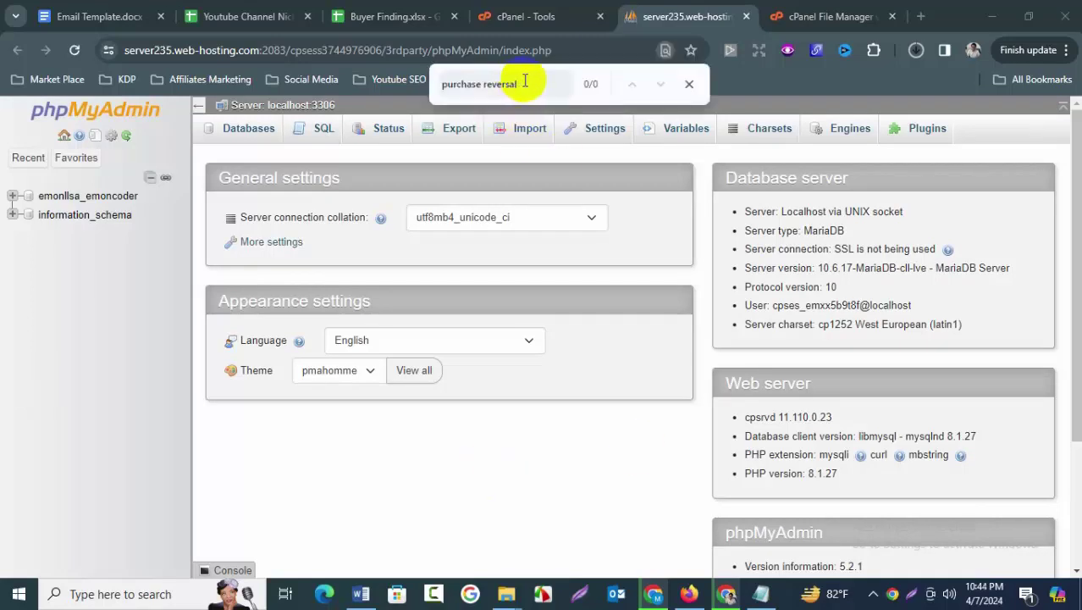
click(490, 81)
drag(489, 81, 434, 85)
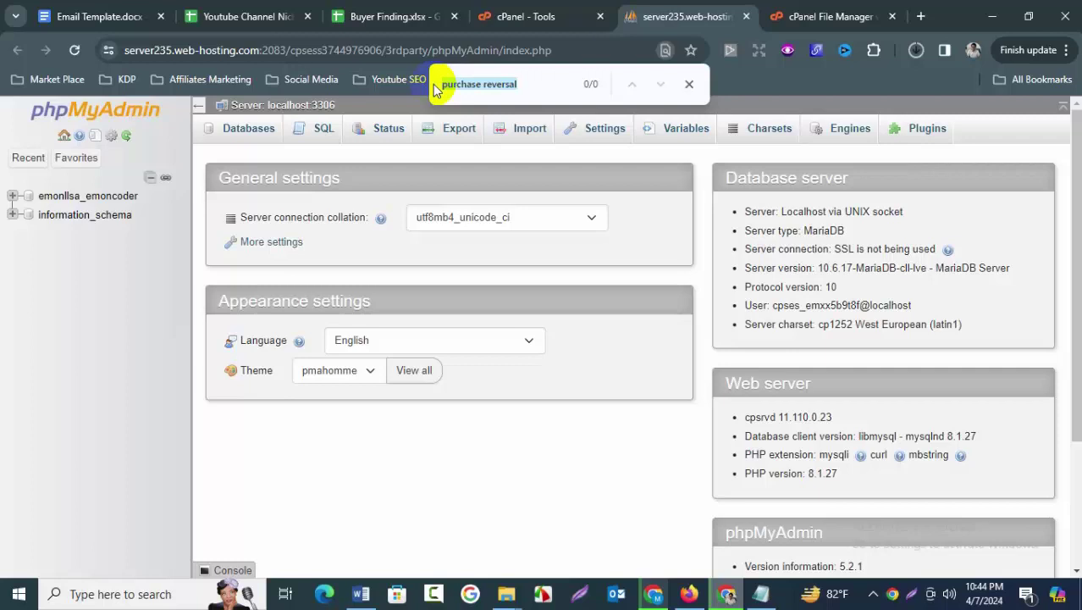
text(emonllsa_emon)
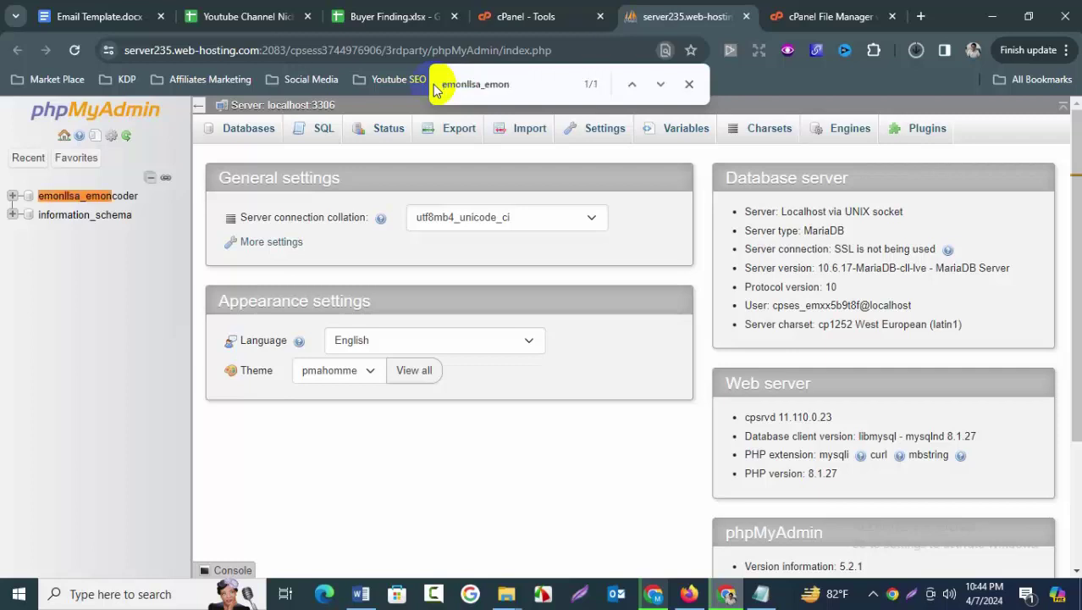
click(96, 198)
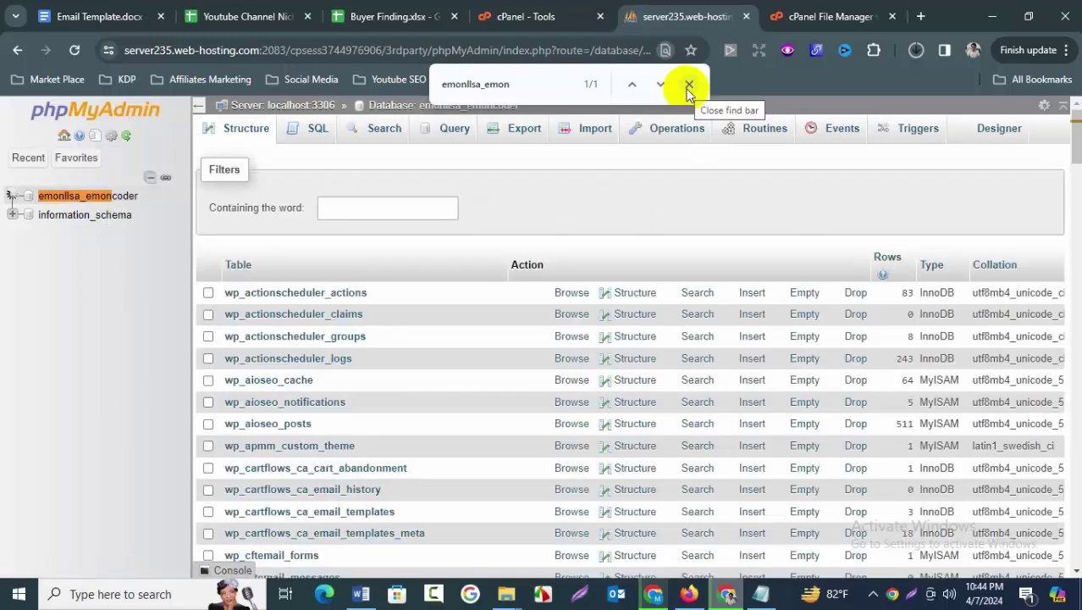
click(689, 88)
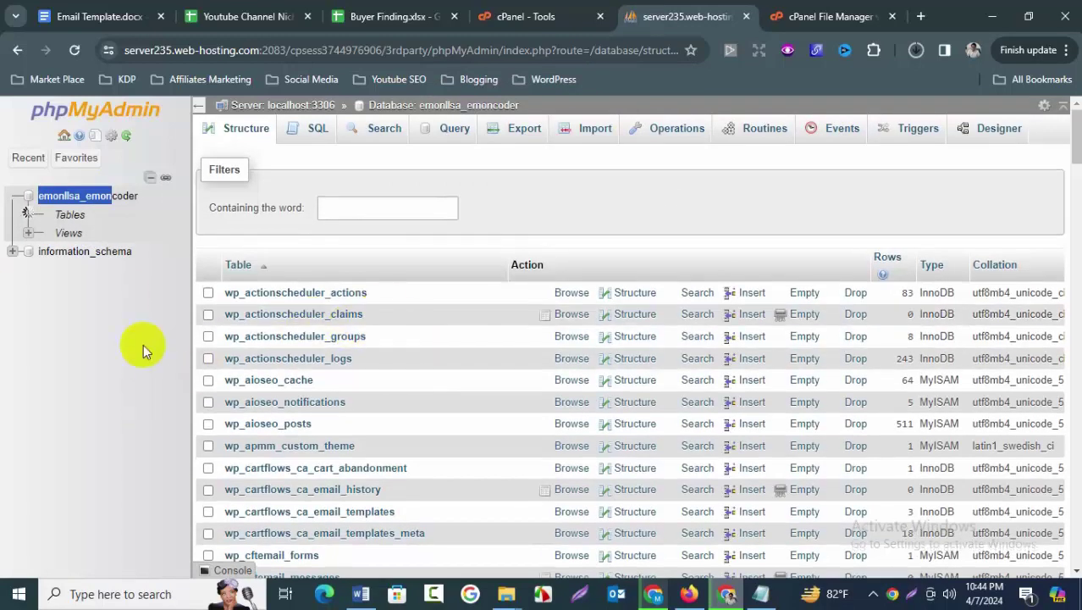
Look through the database's table list and select all of its tables
scroll(364, 398, down, 20)
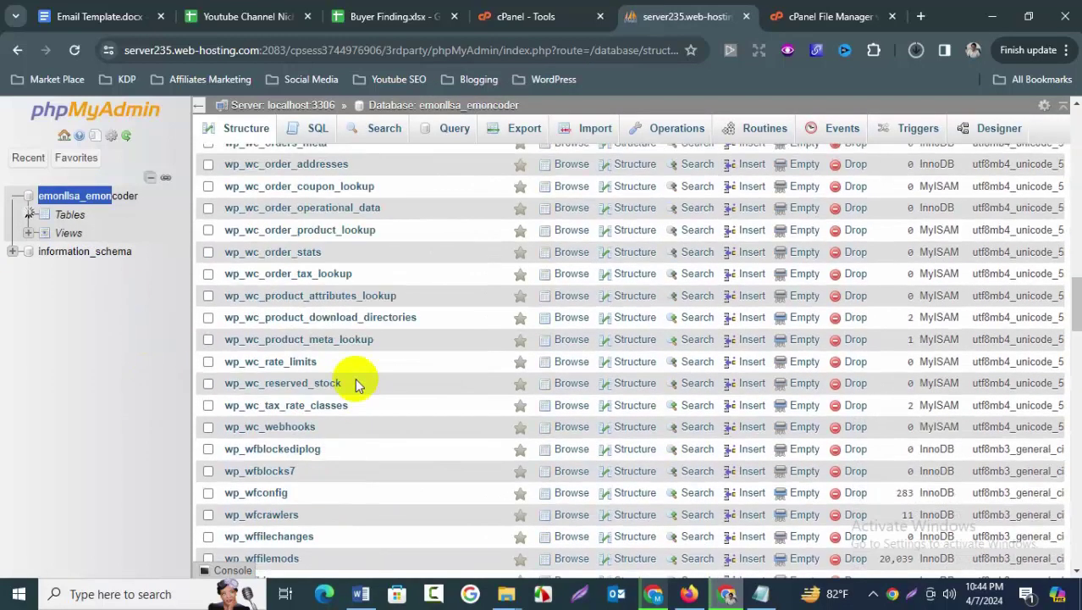
scroll(360, 383, up, 5)
scroll(361, 380, up, 20)
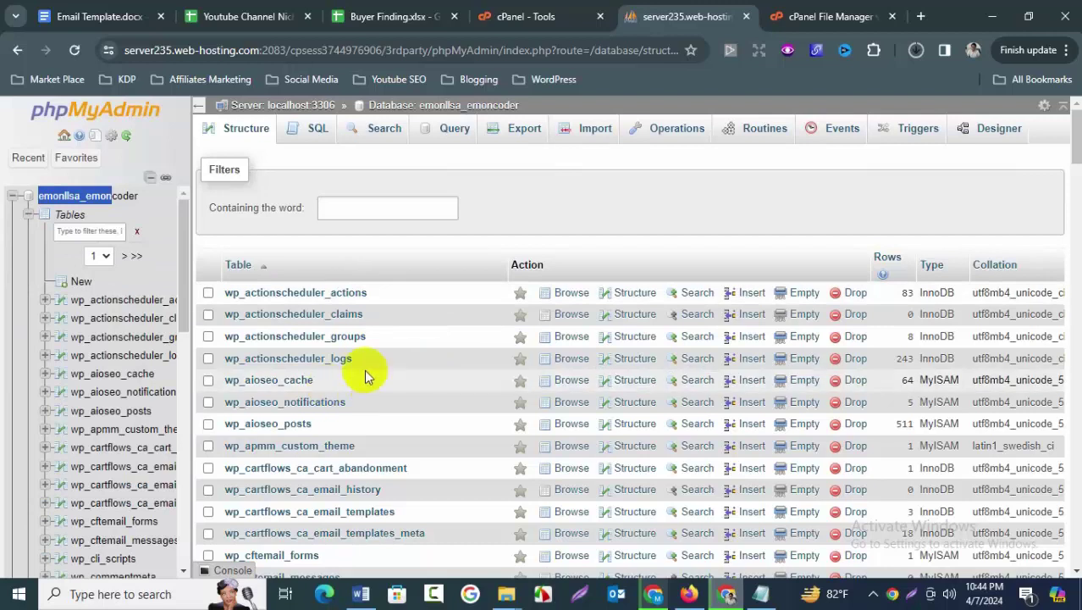
scroll(456, 302, down, 20)
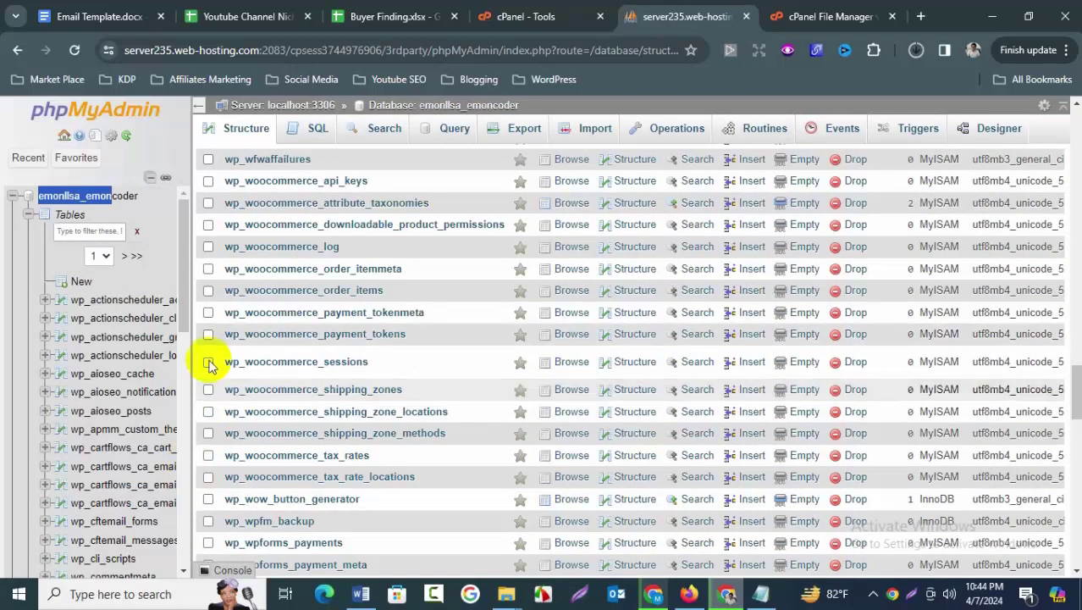
scroll(247, 480, down, 1)
scroll(246, 479, down, 15)
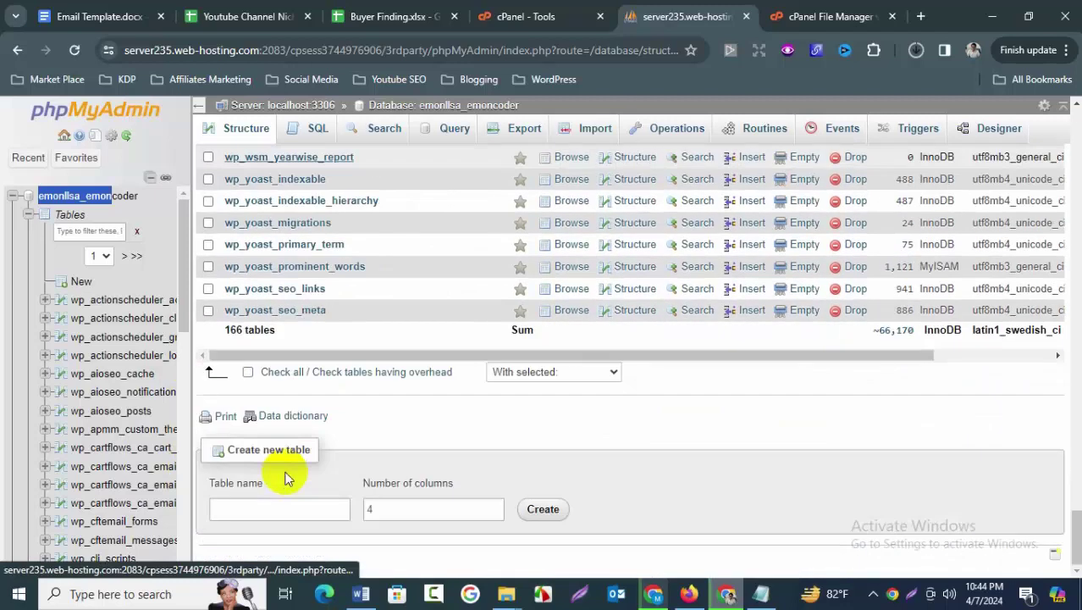
click(248, 372)
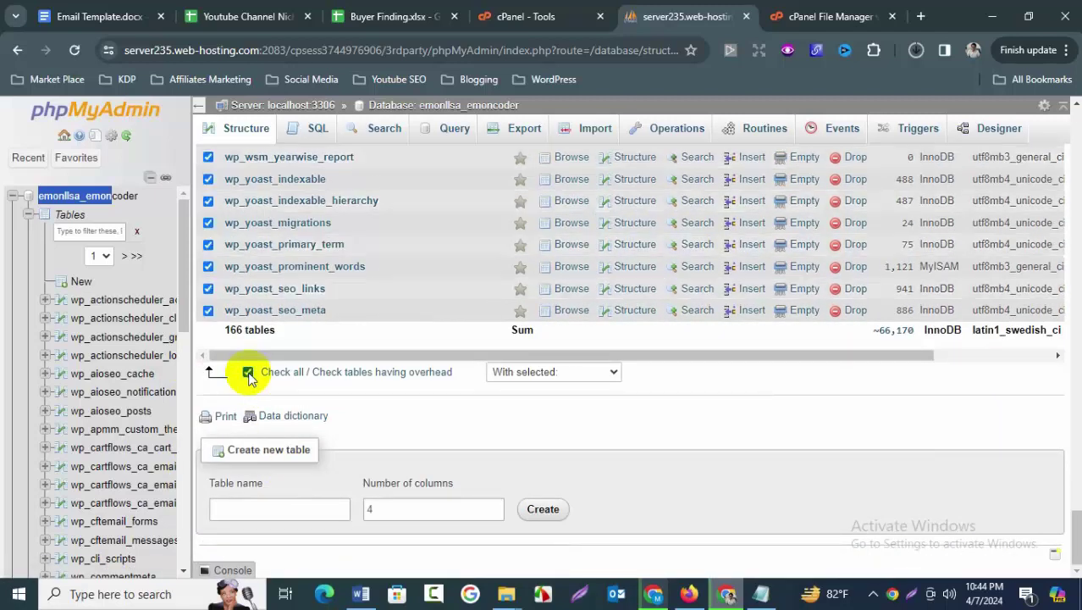
Review the selection across the whole table list and choose Export for the selected tables
scroll(408, 300, up, 5)
scroll(407, 300, up, 15)
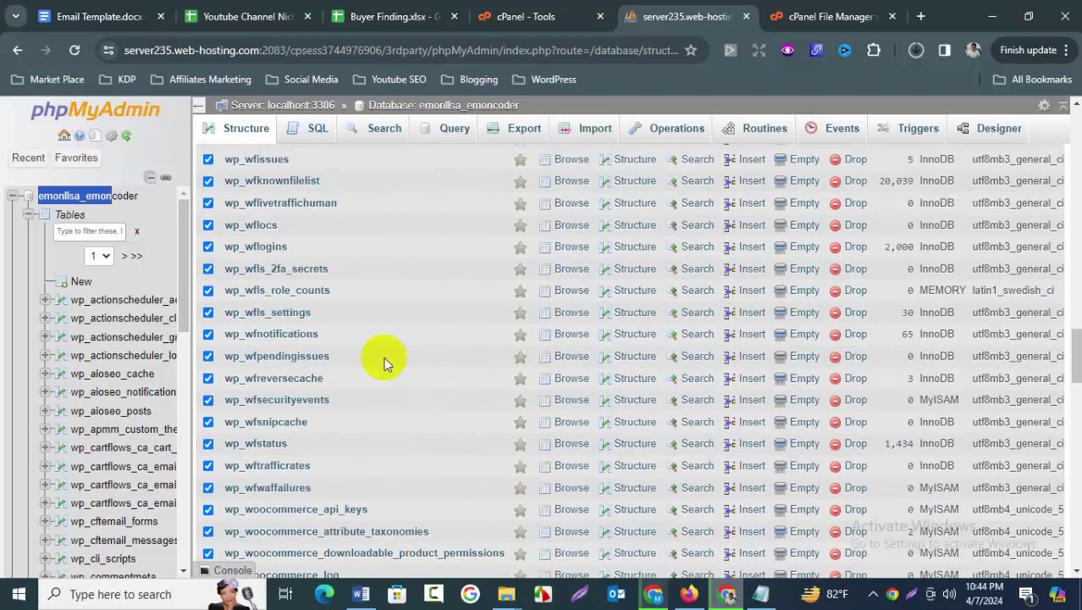
scroll(330, 366, up, 15)
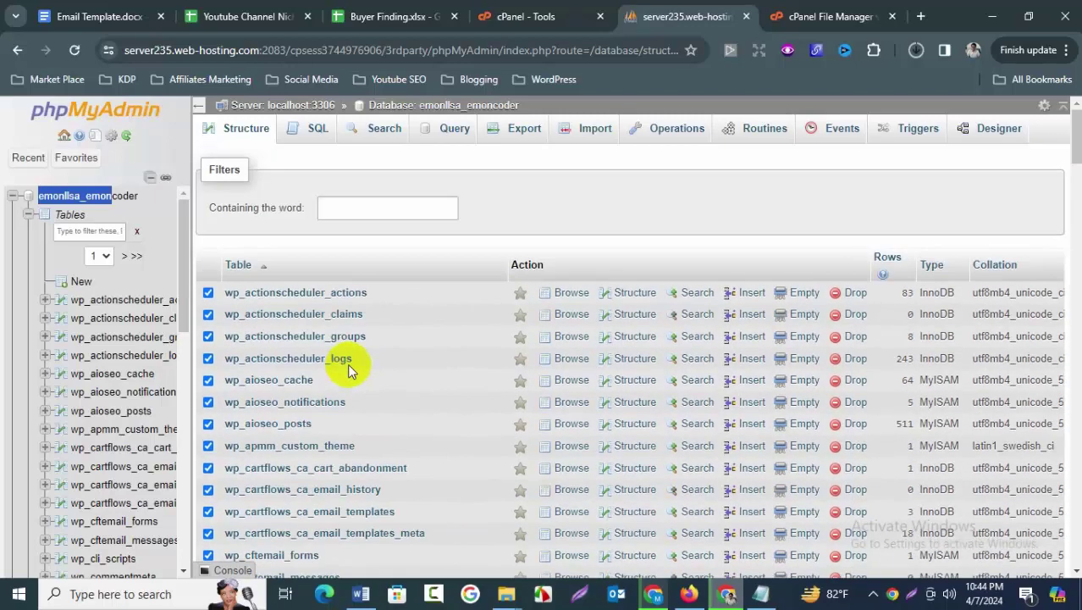
scroll(348, 364, down, 15)
scroll(448, 446, down, 15)
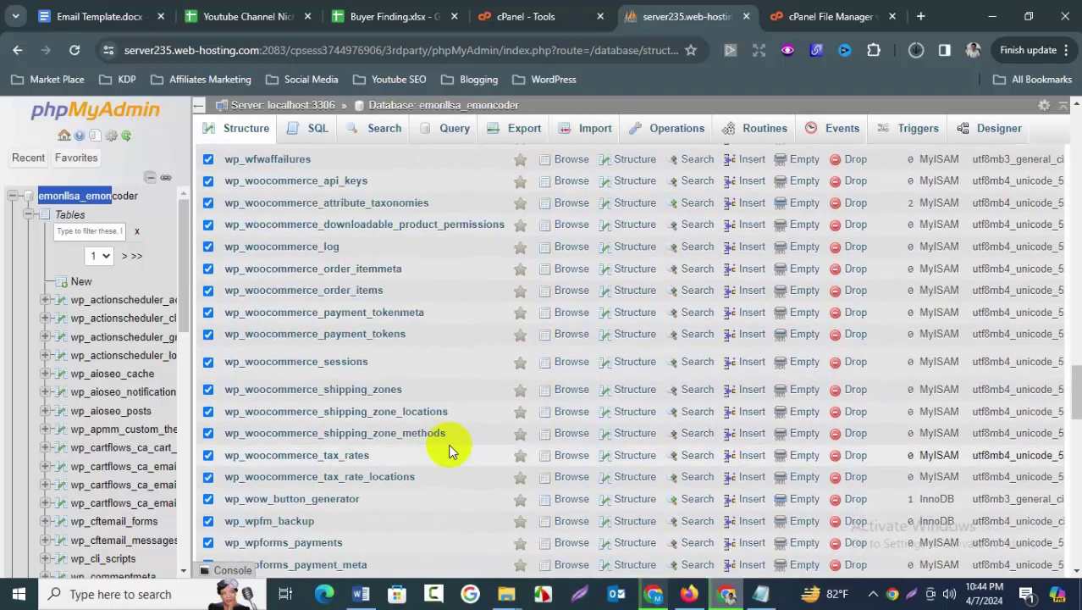
scroll(448, 447, down, 3)
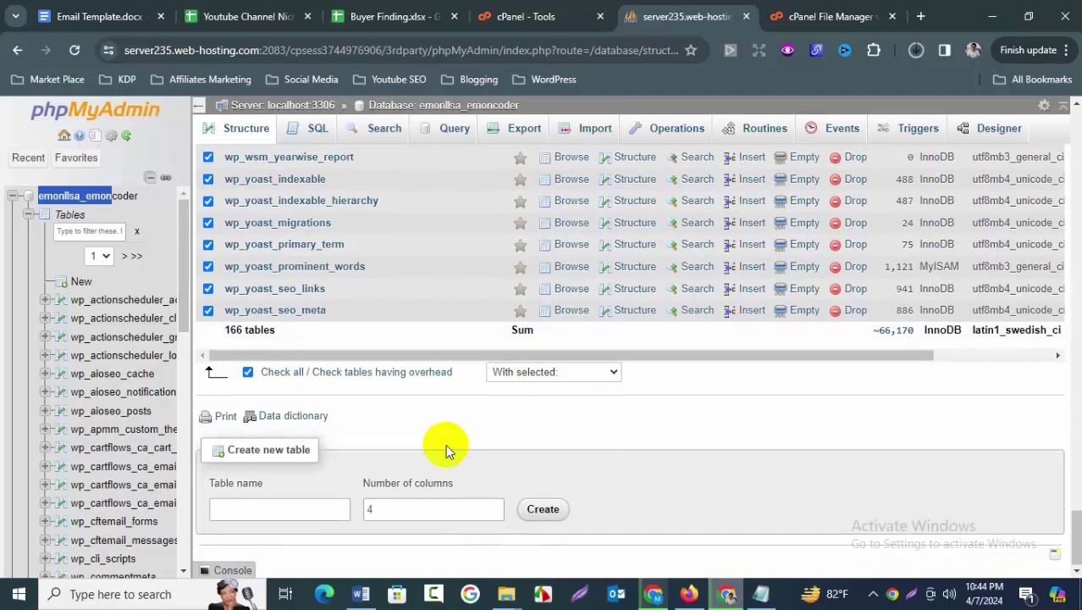
click(616, 373)
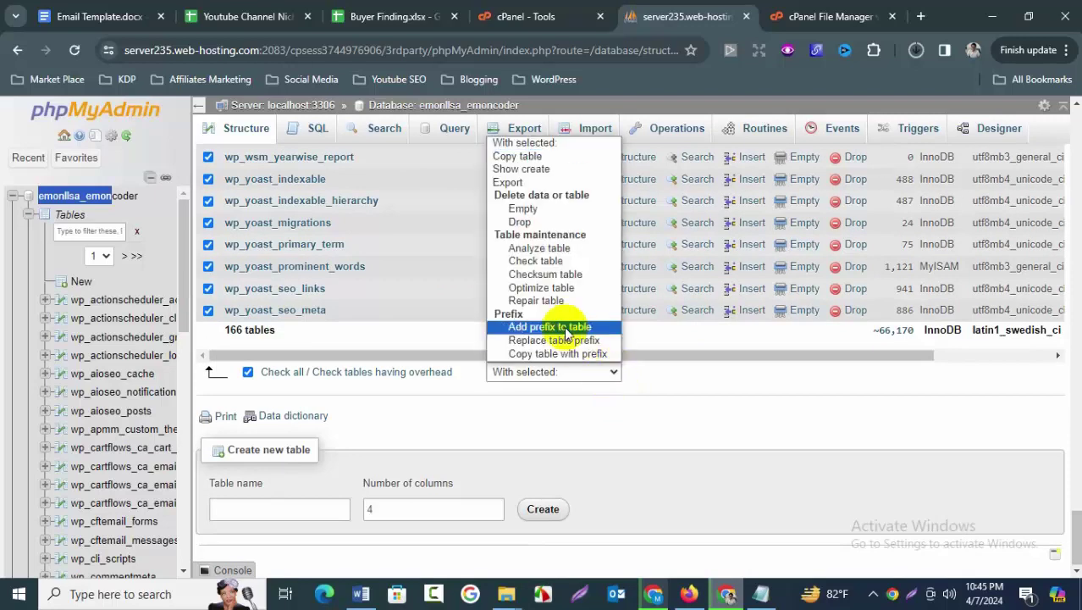
click(511, 182)
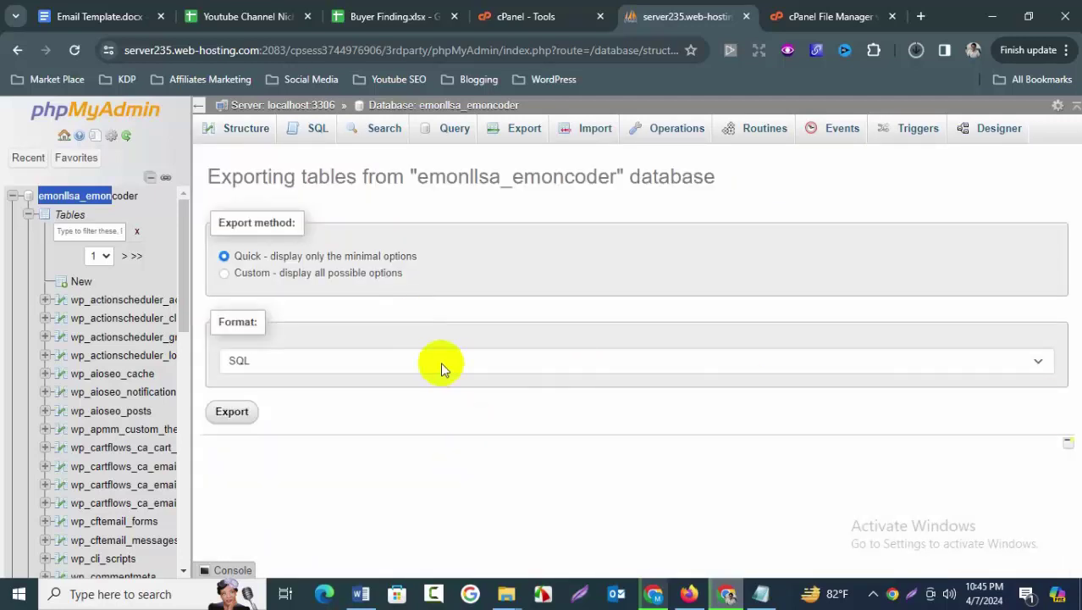
Export the tables with the Quick method in SQL format and check the file in the browser's recent downloads
click(475, 360)
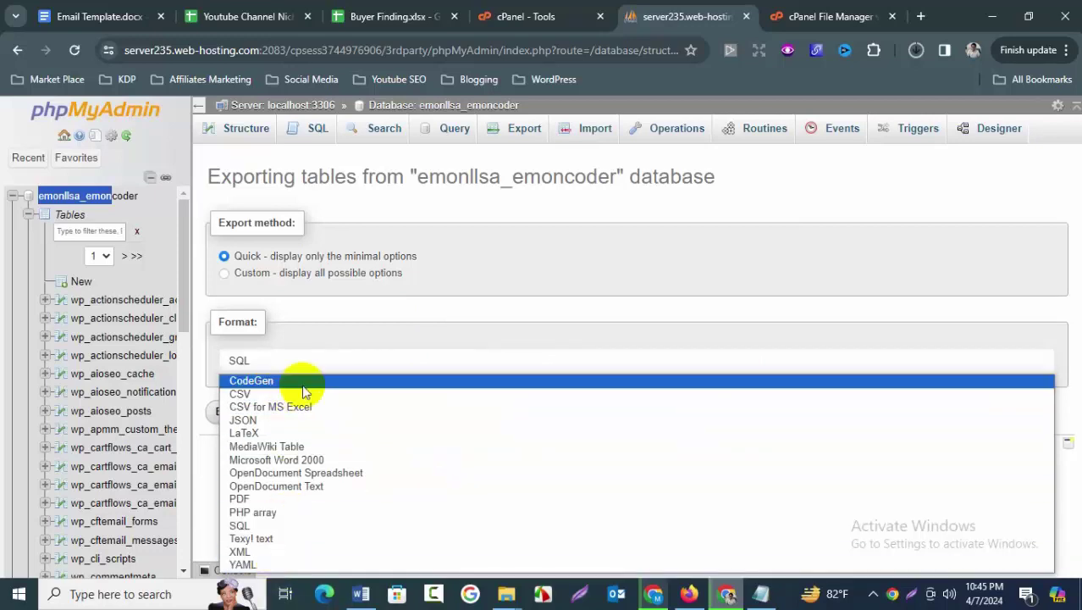
click(284, 526)
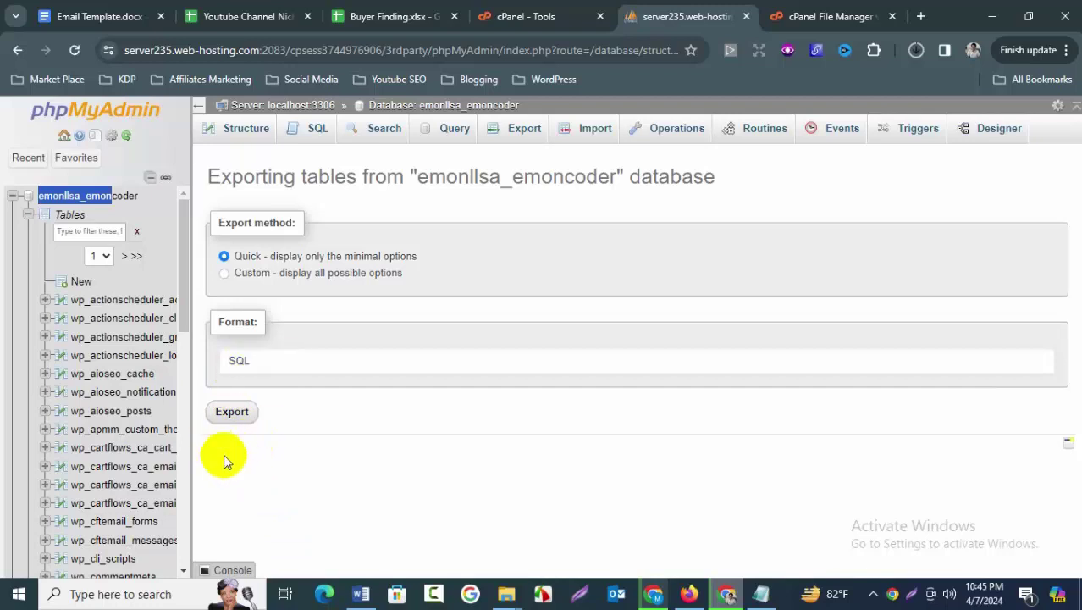
click(233, 412)
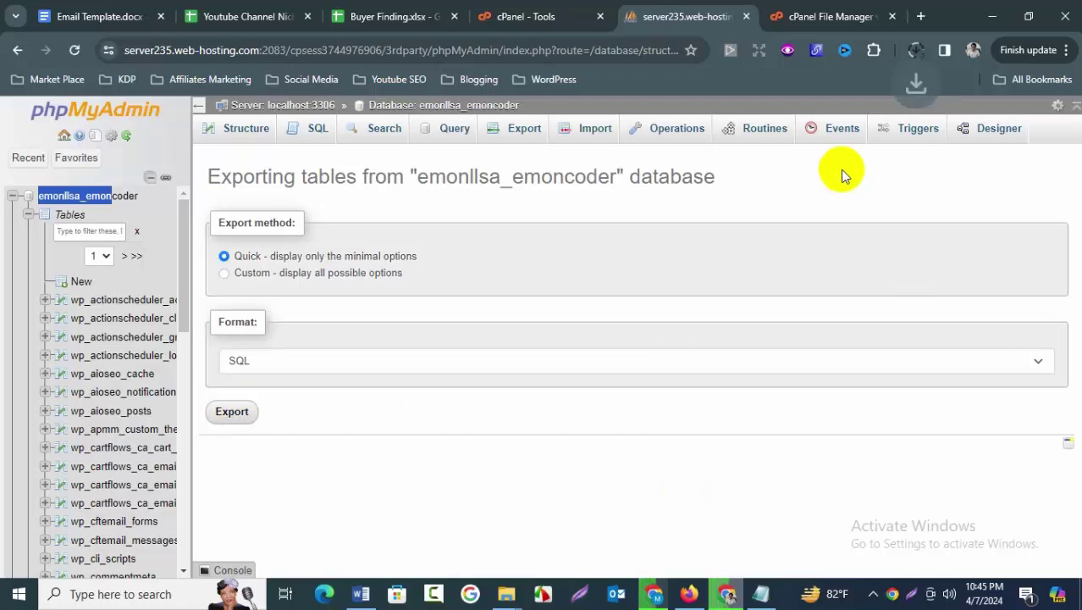
click(916, 51)
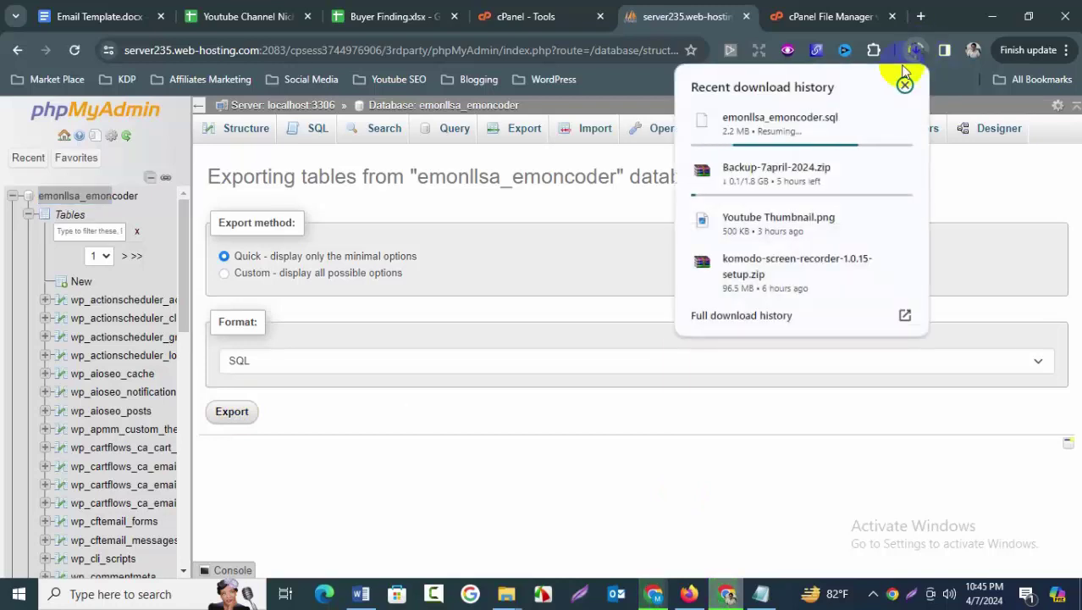